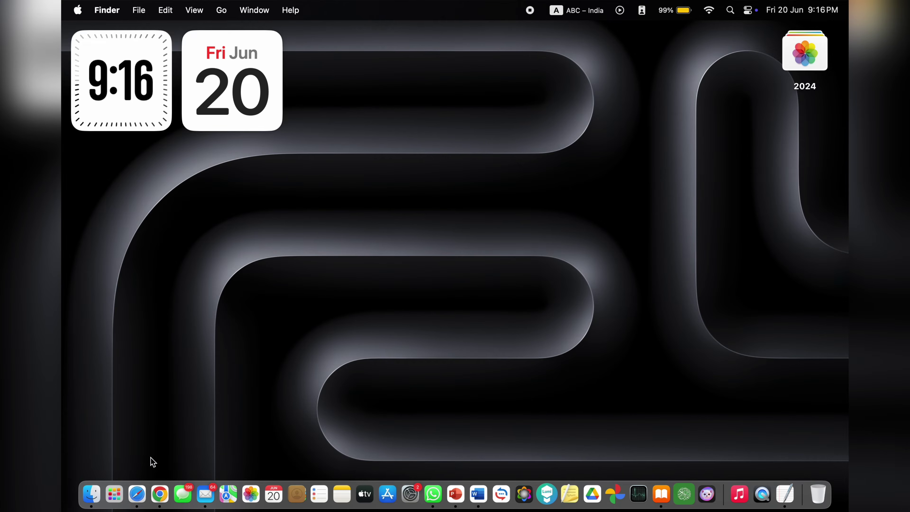
Search Google for notegpt in Safari and open the NoteGPT website.
click(139, 495)
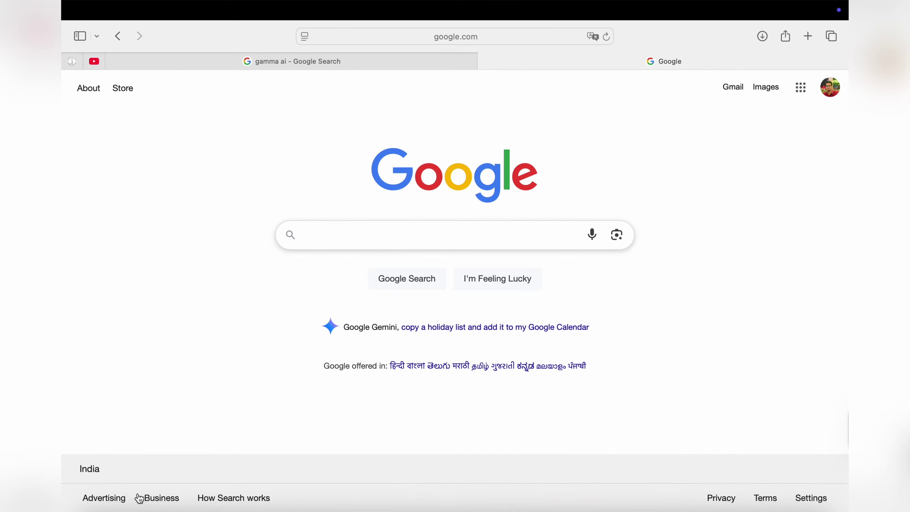
text(no)
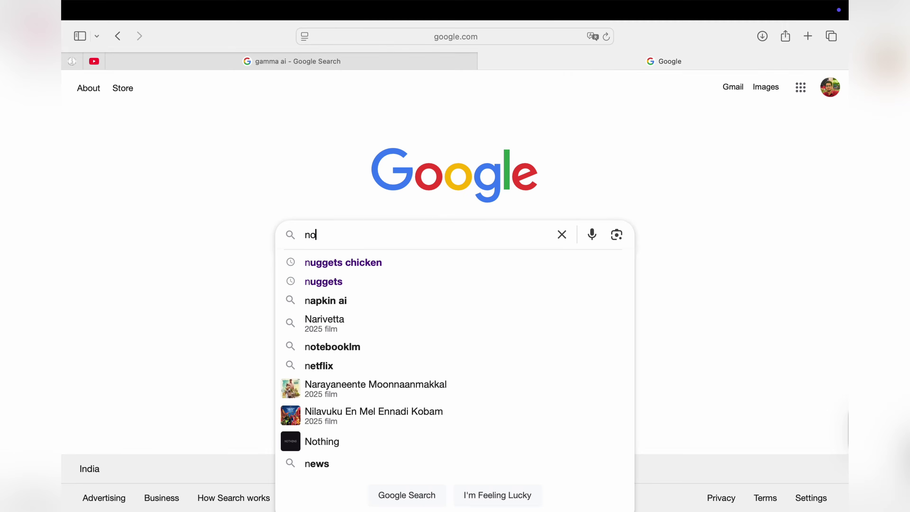
text(tegp)
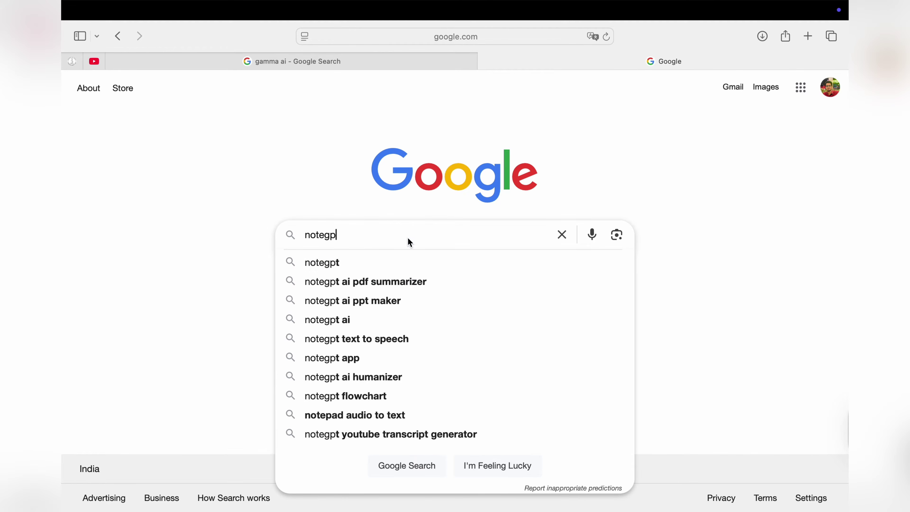
click(363, 262)
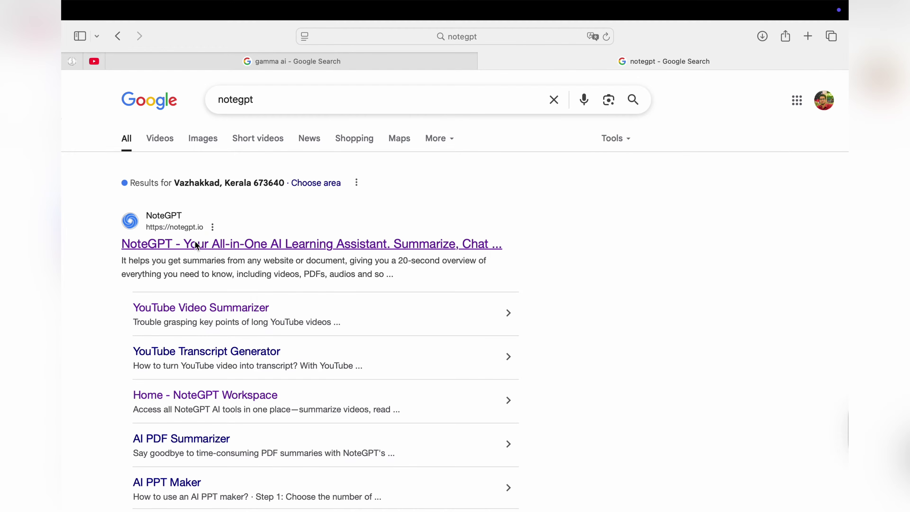
click(183, 243)
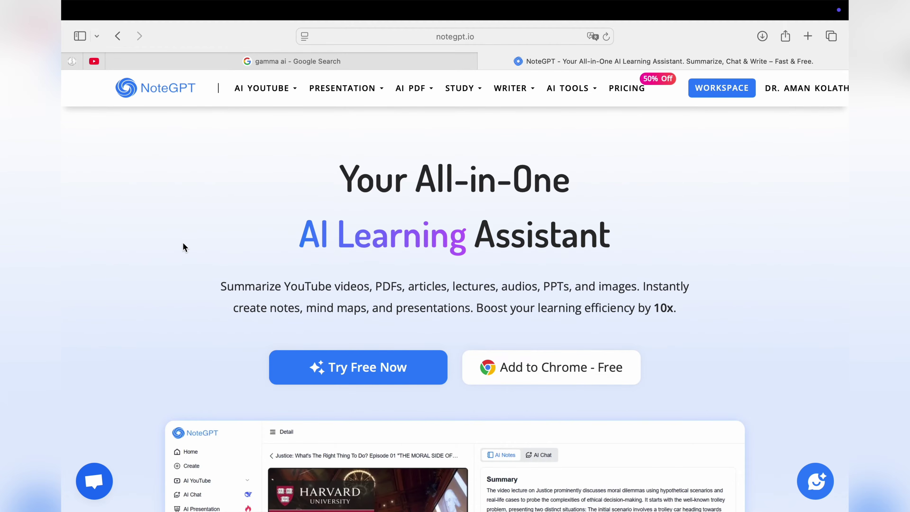
Look through the site's tool categories, from AI YouTube to AI Tools, and enter the free NoteGPT workspace.
mouse_move(249, 96)
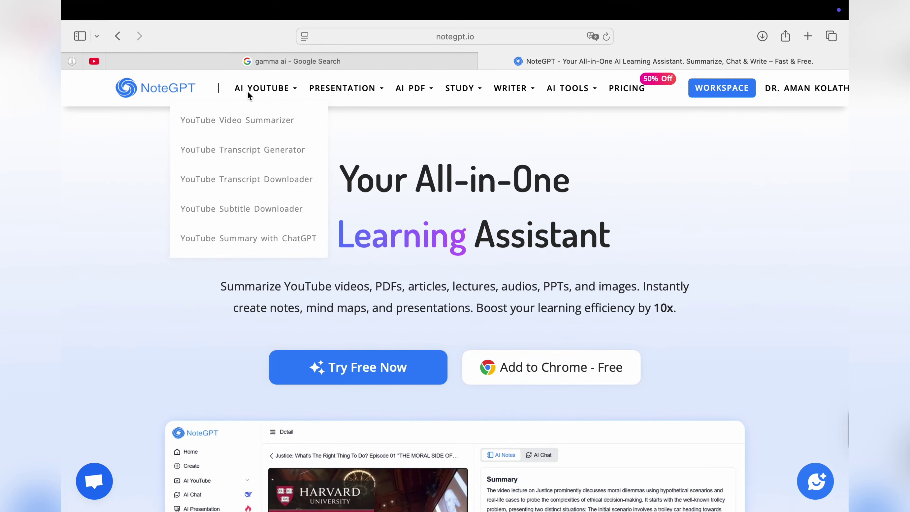
mouse_move(321, 87)
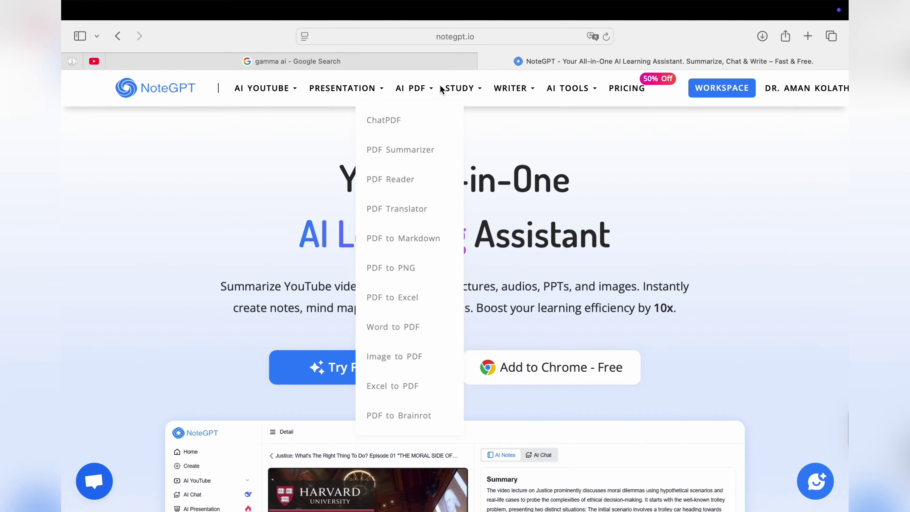
mouse_move(459, 89)
mouse_move(519, 93)
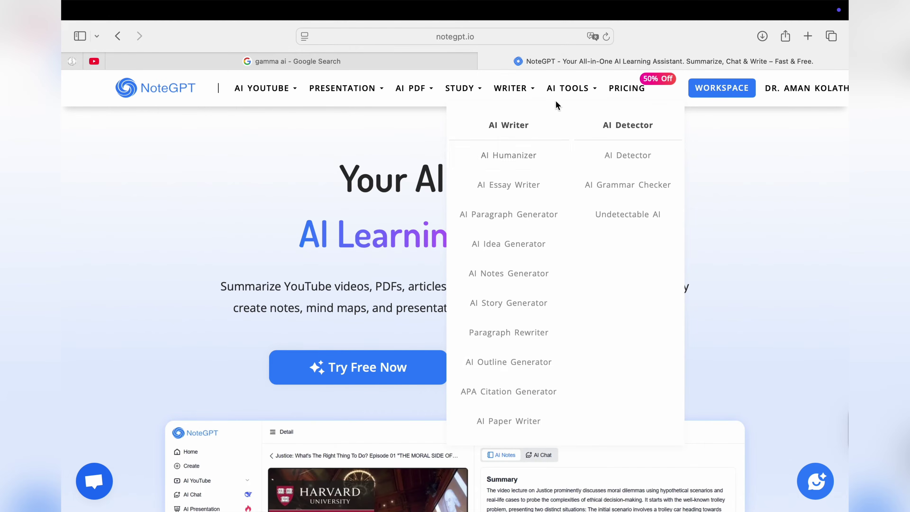
mouse_move(574, 86)
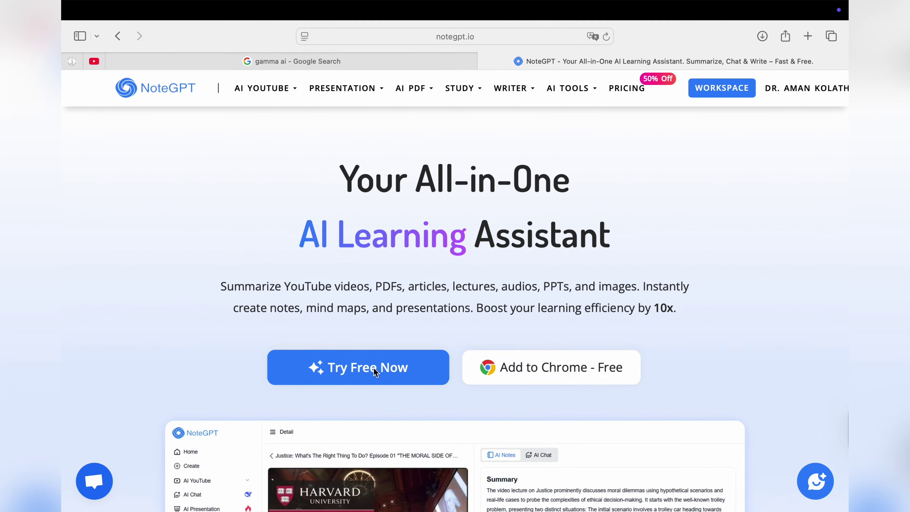
click(381, 370)
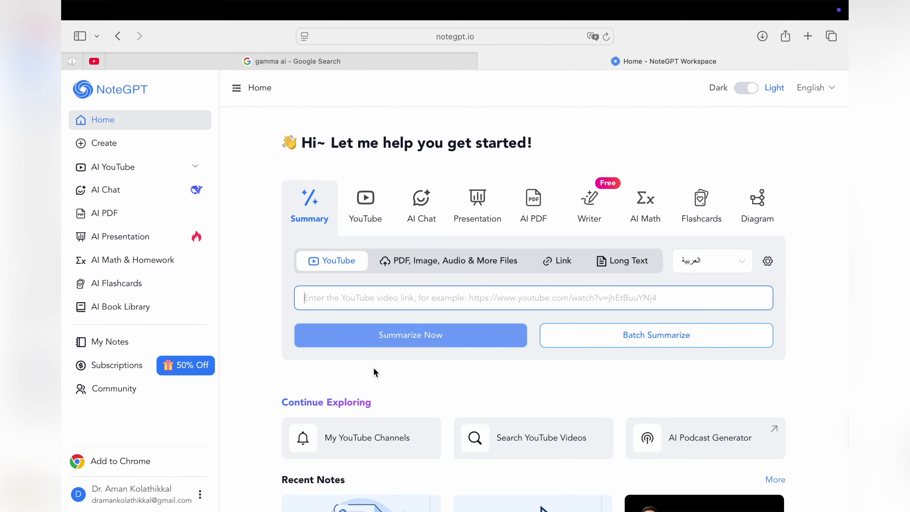
Open the Subscriptions page and check the account's plan type and monthly quota usage.
mouse_move(111, 500)
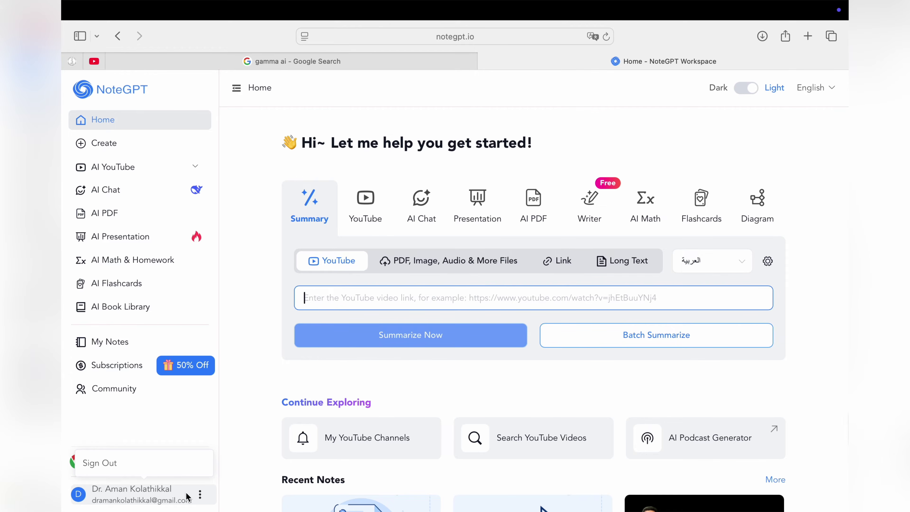
click(122, 364)
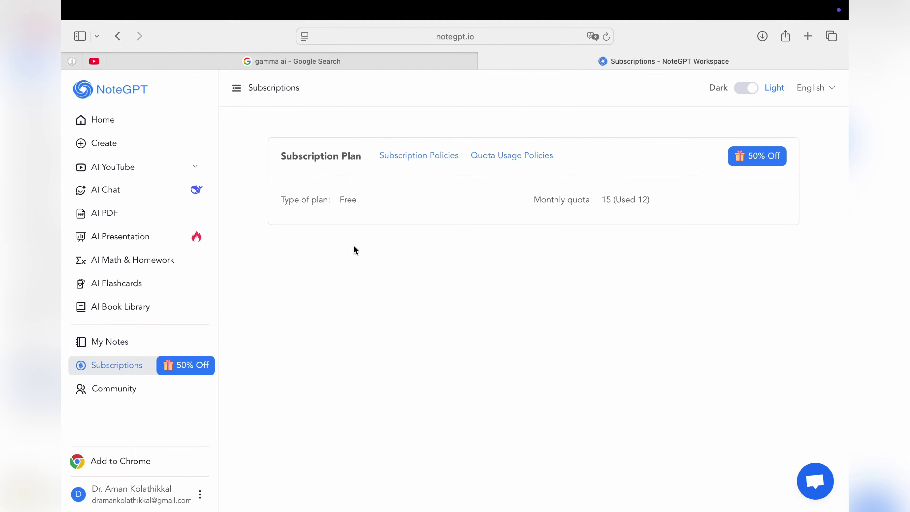
drag(600, 200, 612, 202)
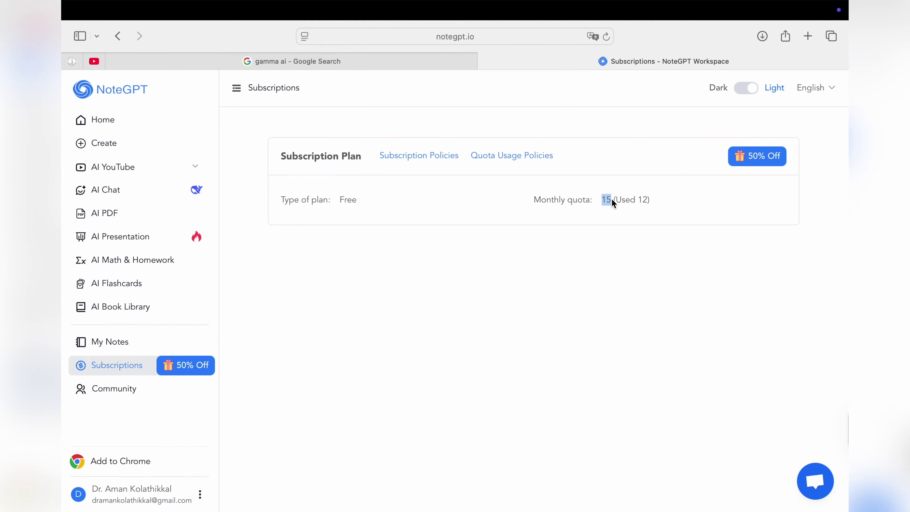
drag(616, 199, 647, 203)
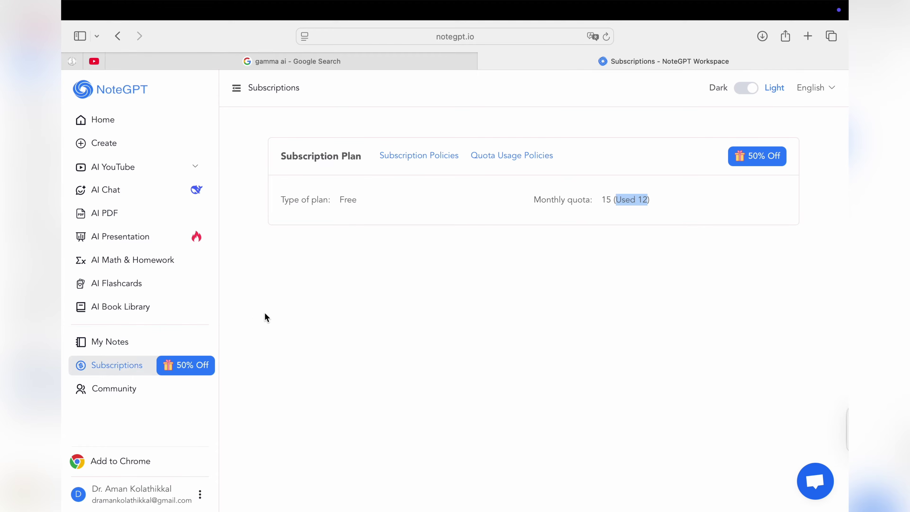
click(236, 88)
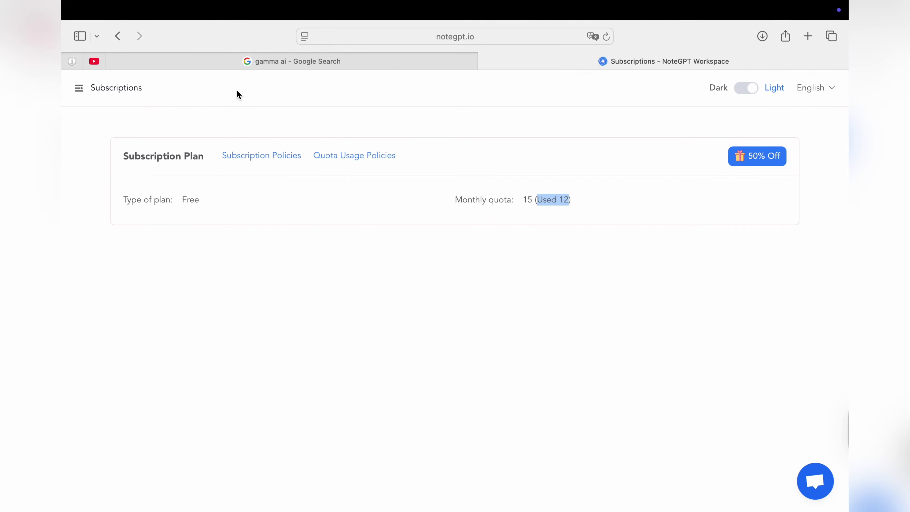
click(79, 88)
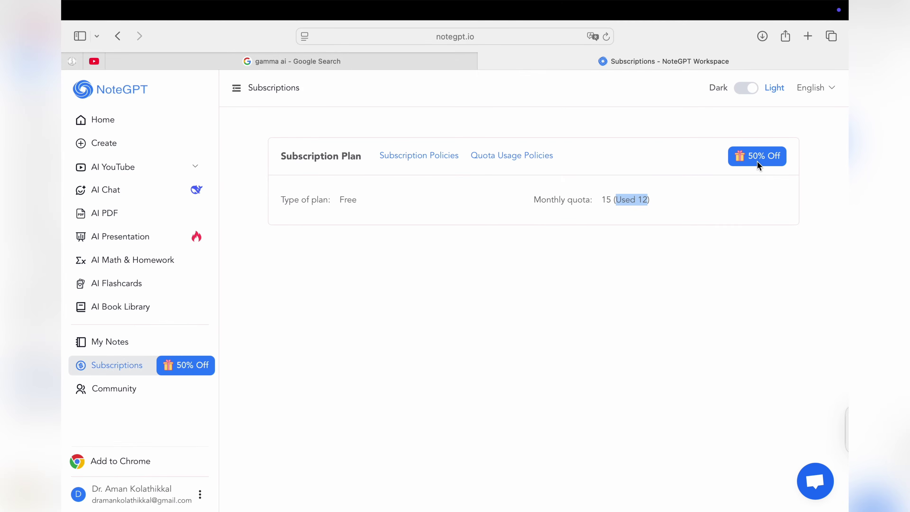
Review the discounted upgrade plans and their prices, and close the offers.
click(757, 160)
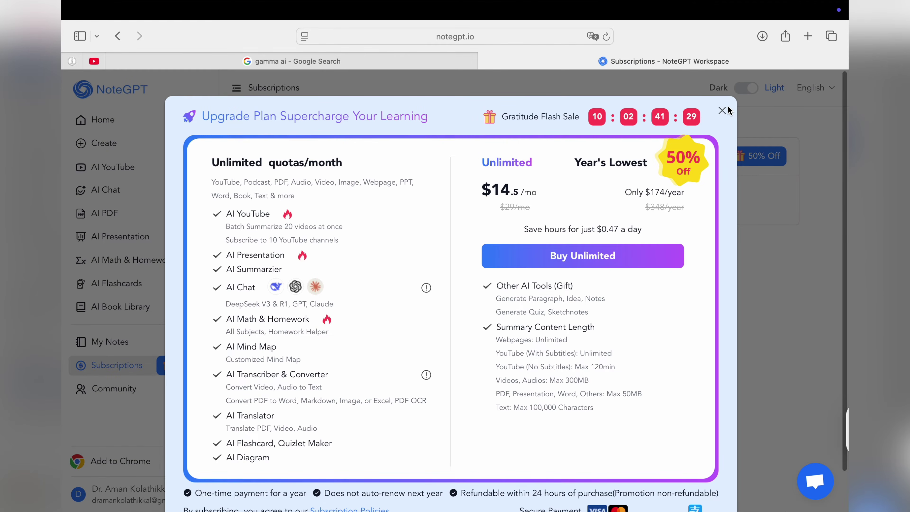
click(722, 110)
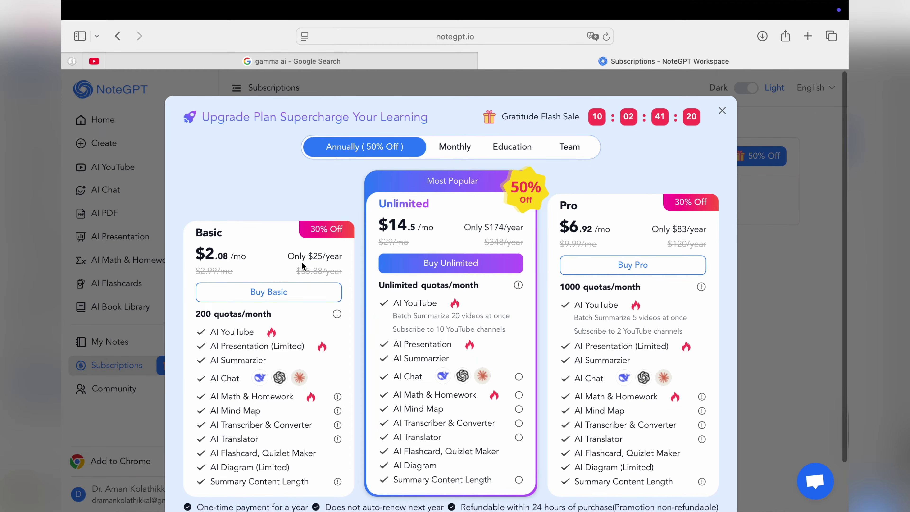
click(723, 112)
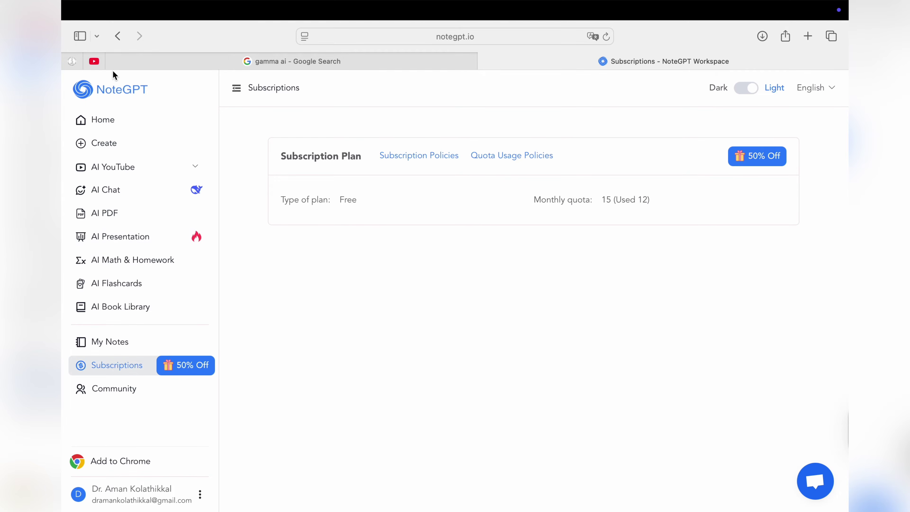
Look at the YouTube Transcribe & Summarize page and send the prompt "Artificial Intelligence" to DeepSeek R1 in AI Chat.
click(120, 169)
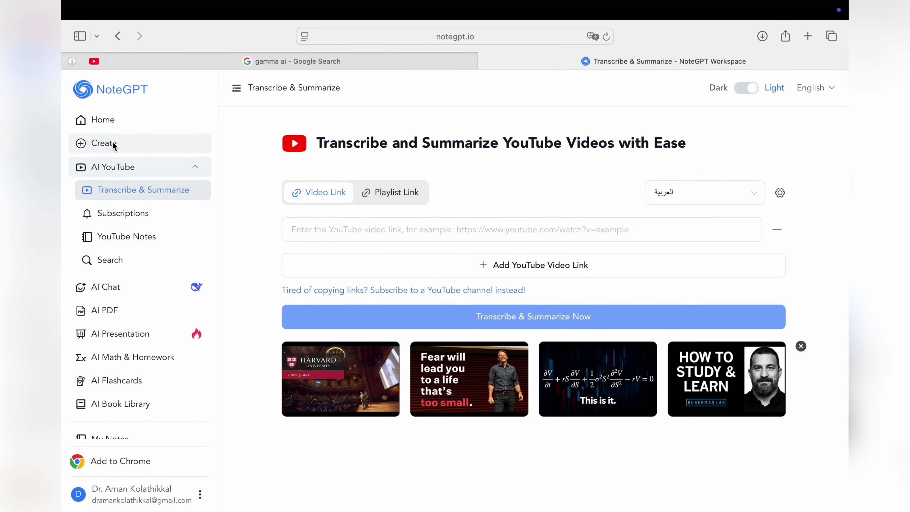
click(108, 286)
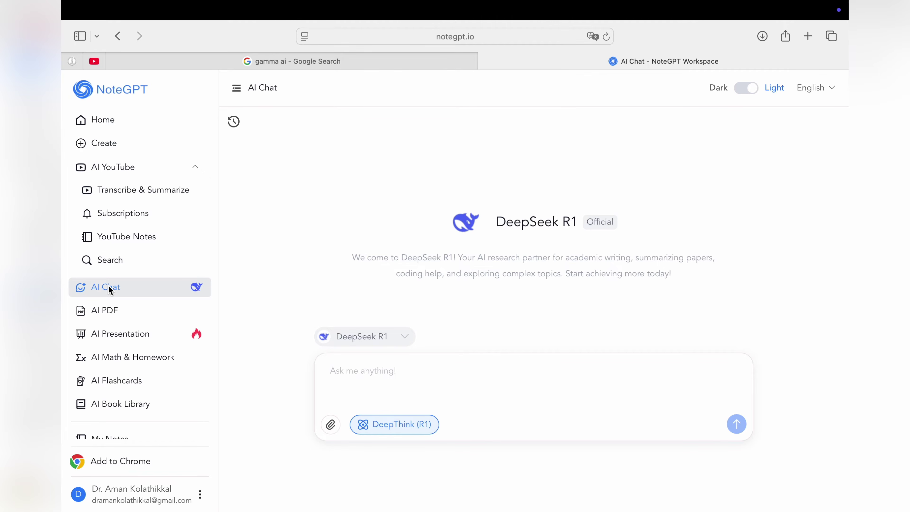
text(A)
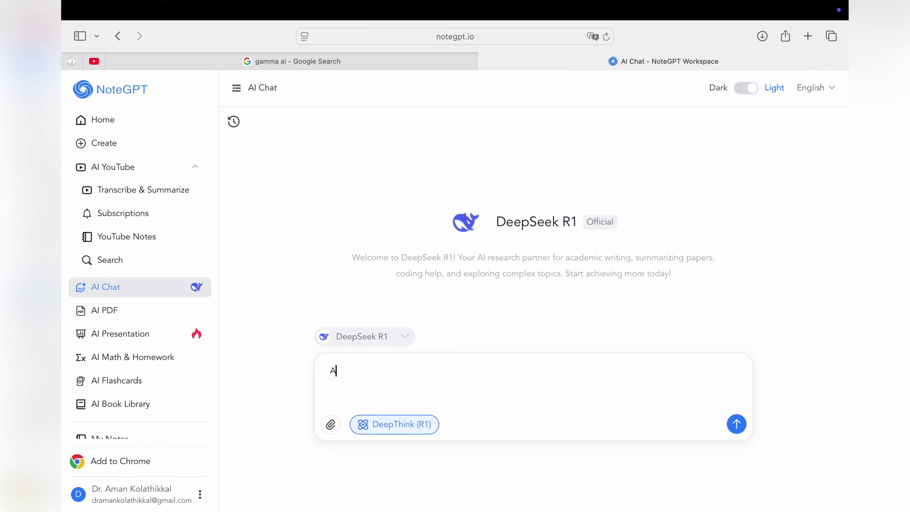
text(rtificial Intelligence)
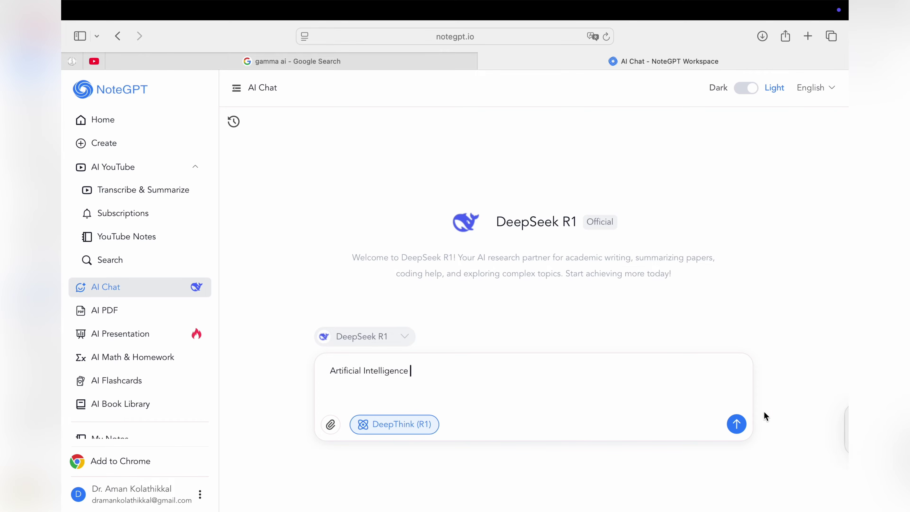
click(733, 426)
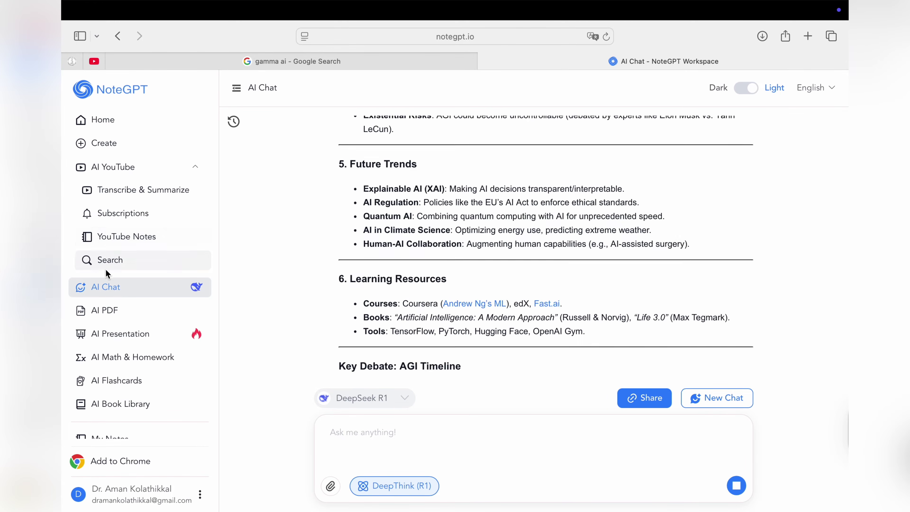
Upload the PDF "new في أصول الأدب.pdf" from the College Class folder to AI PDF for Chat & Summarize.
click(108, 311)
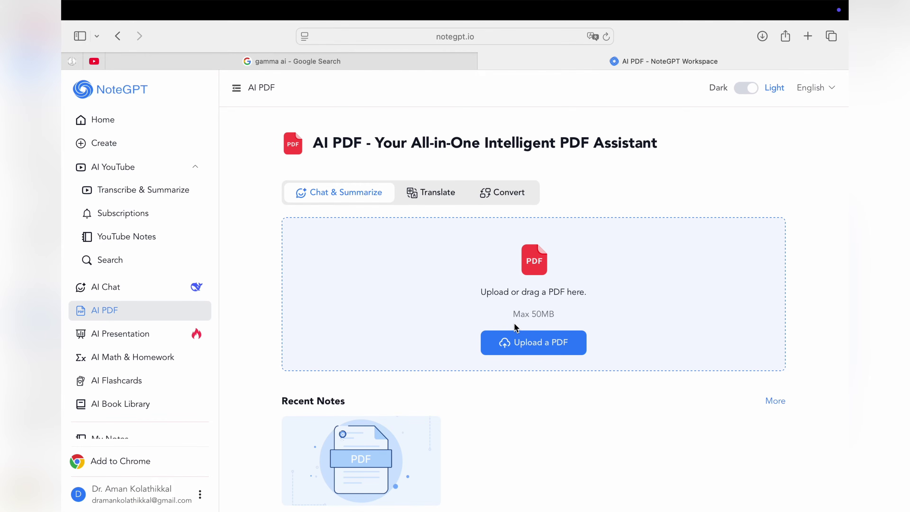
scroll(280, 431, down, 2)
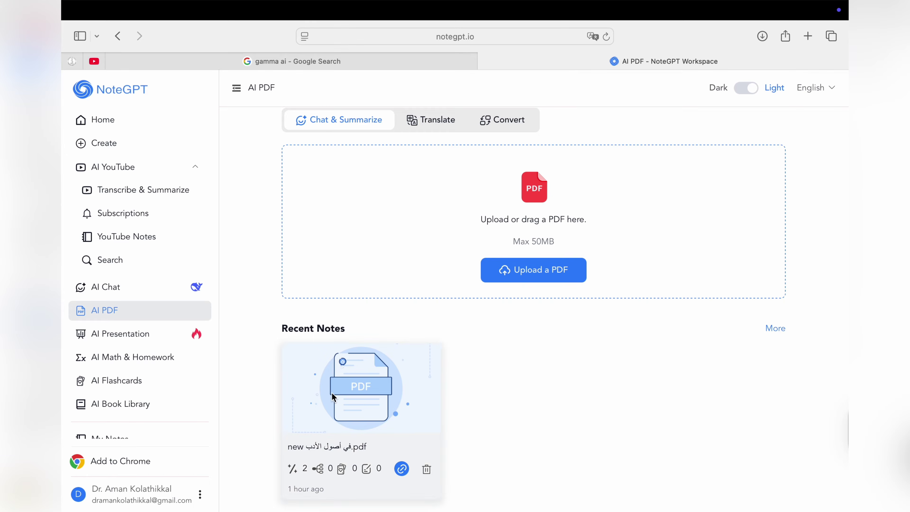
click(514, 279)
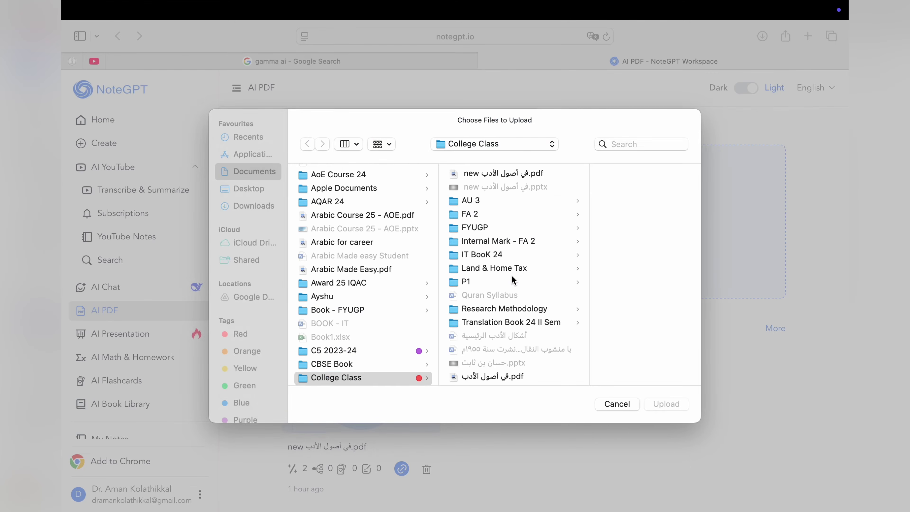
scroll(498, 258, down, 2)
scroll(498, 258, up, 3)
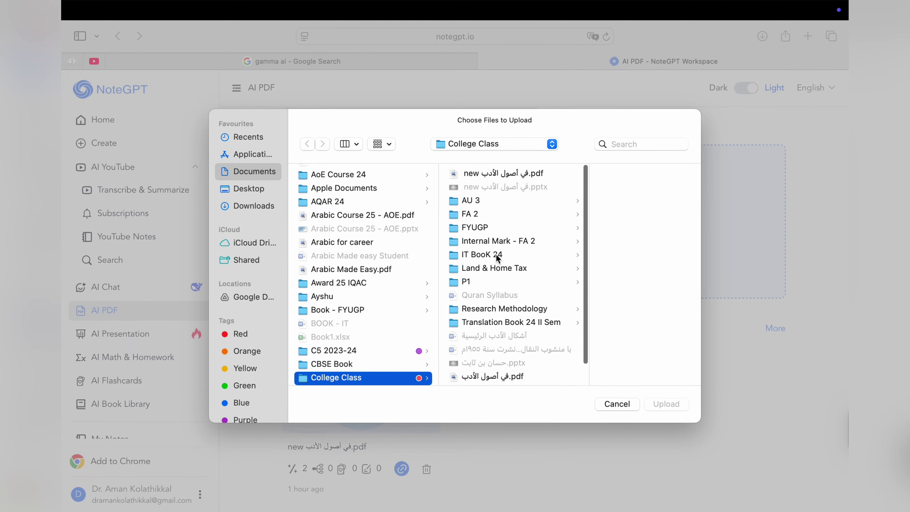
click(522, 175)
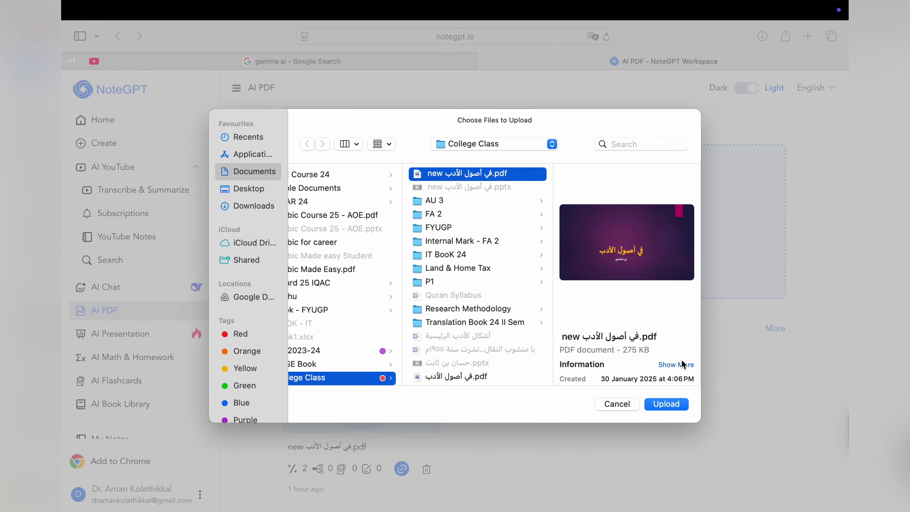
click(670, 406)
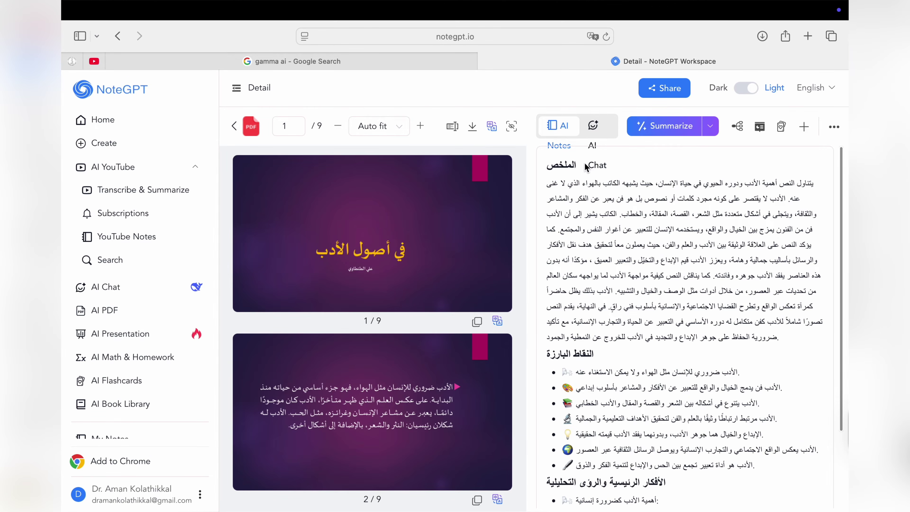
Read through the PDF's generated Arabic summary, its highlights and key insights, down to the suggested summarization options.
drag(813, 182, 544, 325)
click(545, 328)
scroll(574, 296, down, 2)
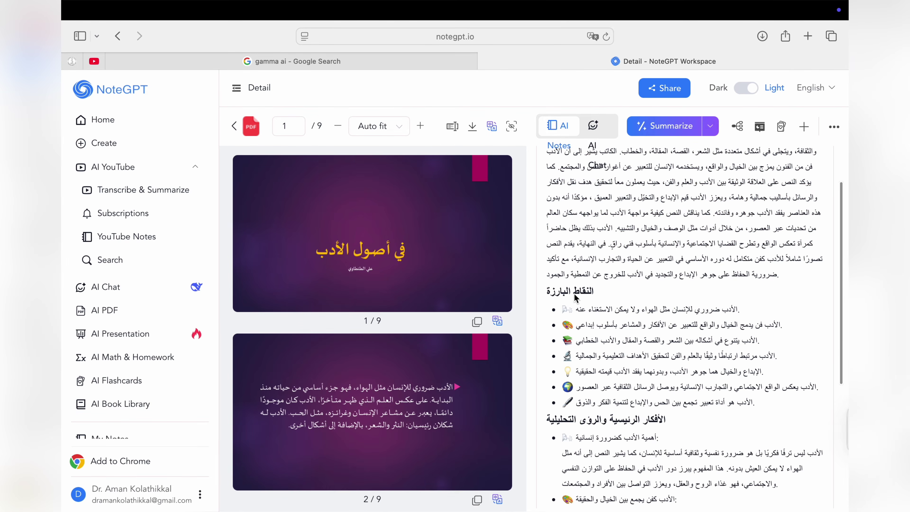
scroll(605, 322, down, 2)
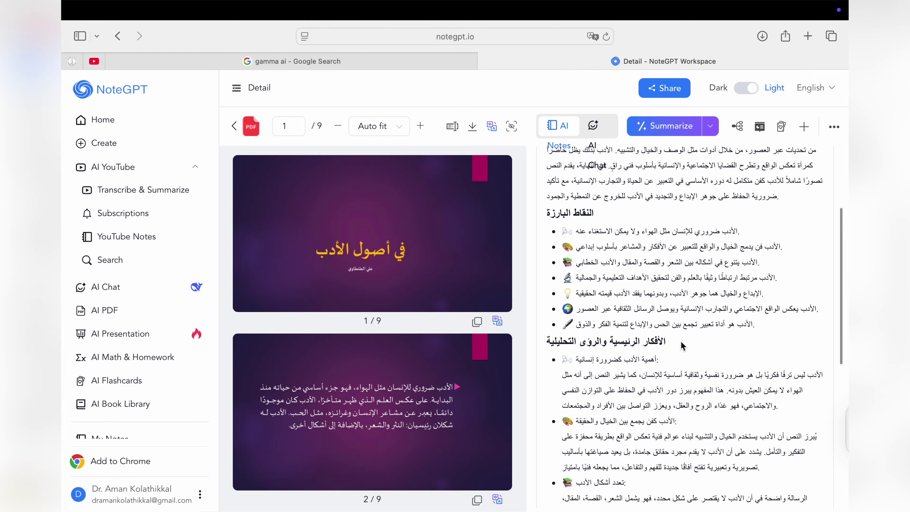
drag(675, 341, 581, 367)
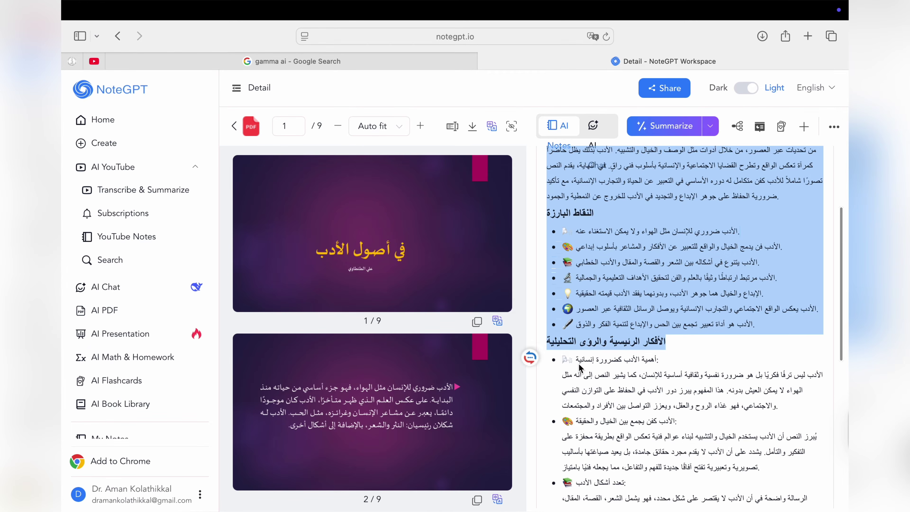
scroll(580, 367, down, 5)
scroll(579, 366, down, 4)
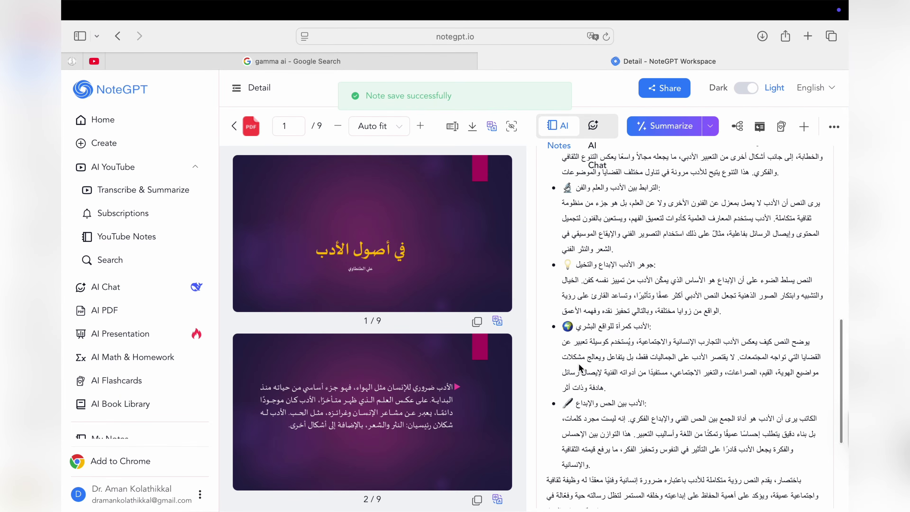
scroll(579, 363, down, 4)
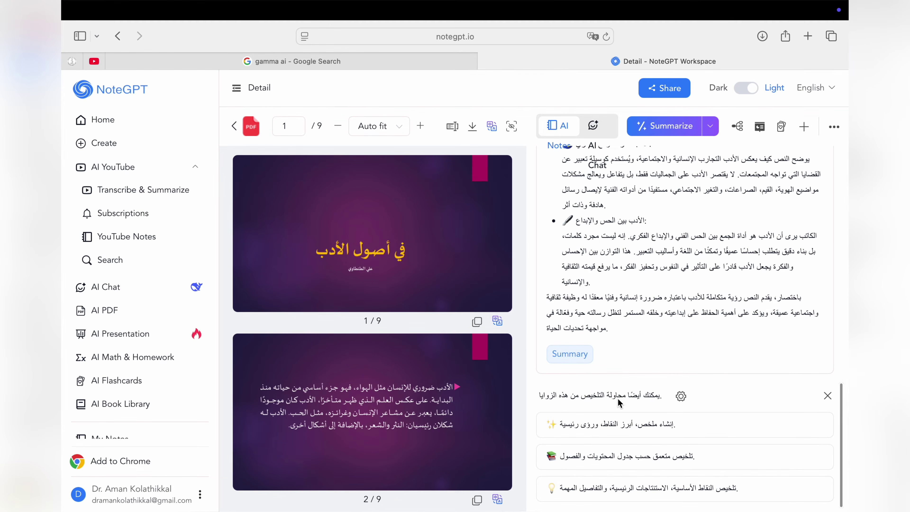
Ask the PDF's AI Chat to list 5 key findings.
scroll(613, 351, up, 1)
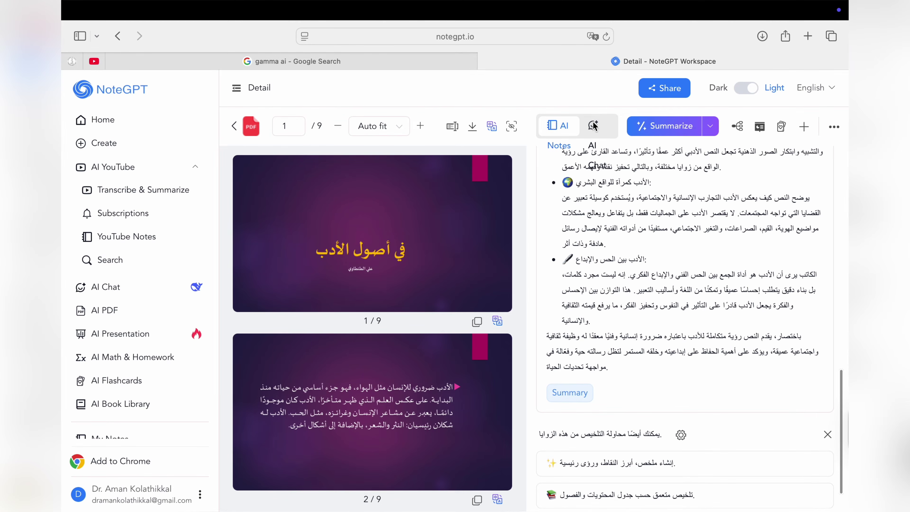
click(594, 126)
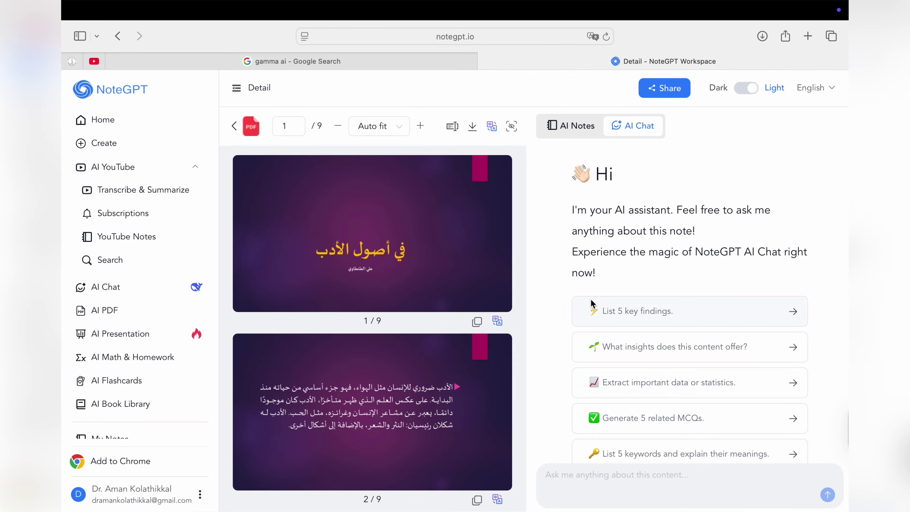
click(644, 311)
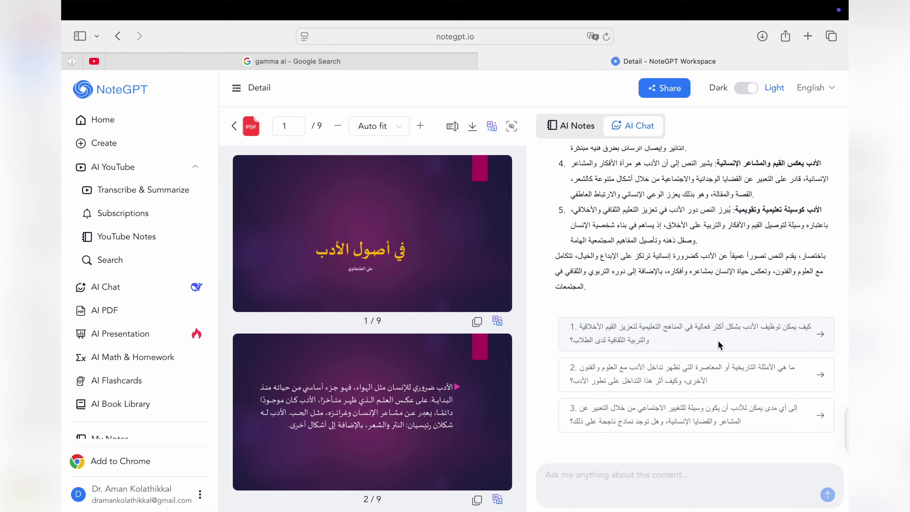
click(635, 477)
text(h)
key(BackSpace)
Return to the PDF's AI Notes, look through the generated Arabic summary, and copy it.
click(573, 126)
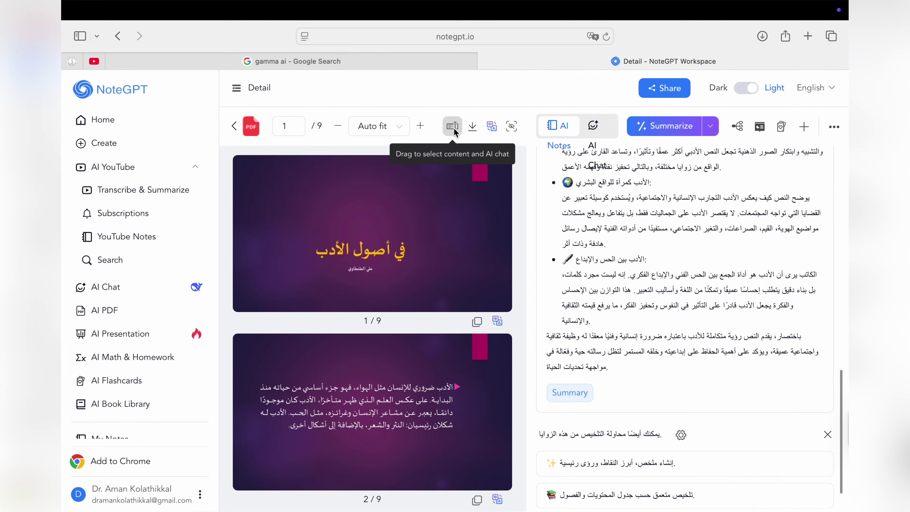
scroll(572, 201, up, 15)
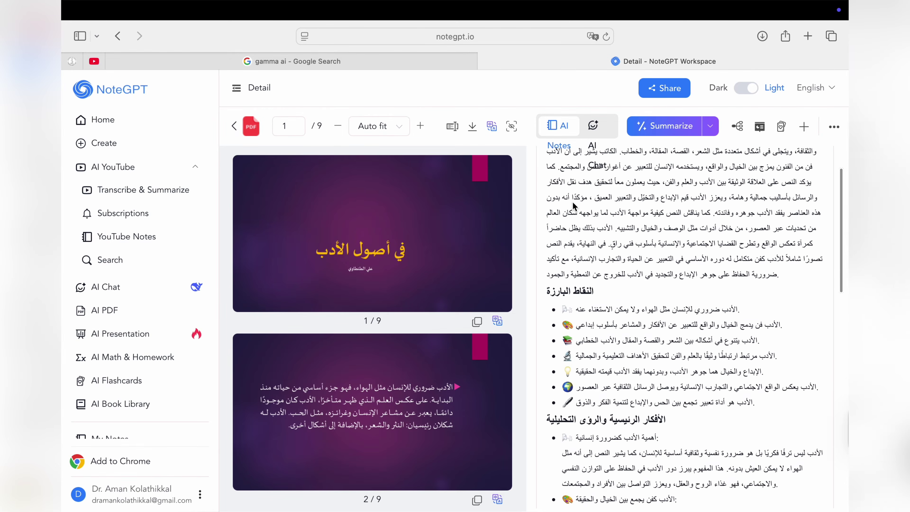
scroll(572, 202, up, 3)
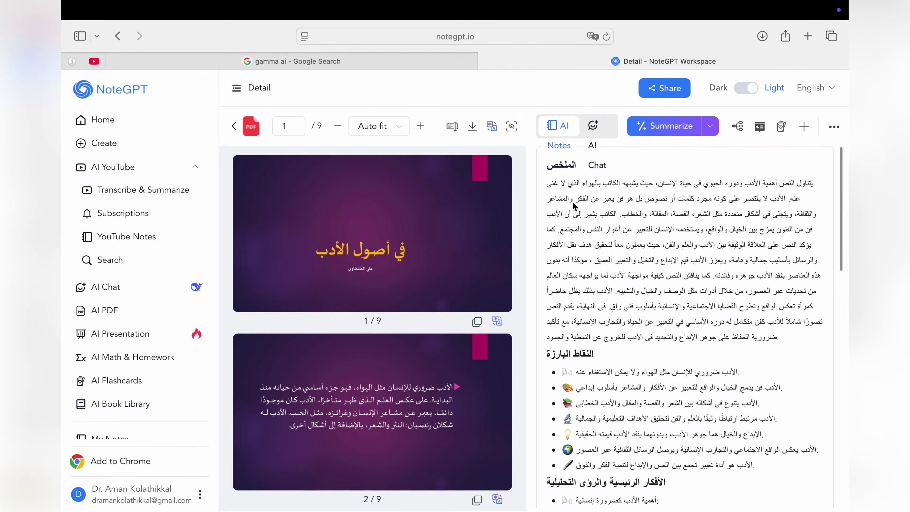
scroll(572, 201, down, 15)
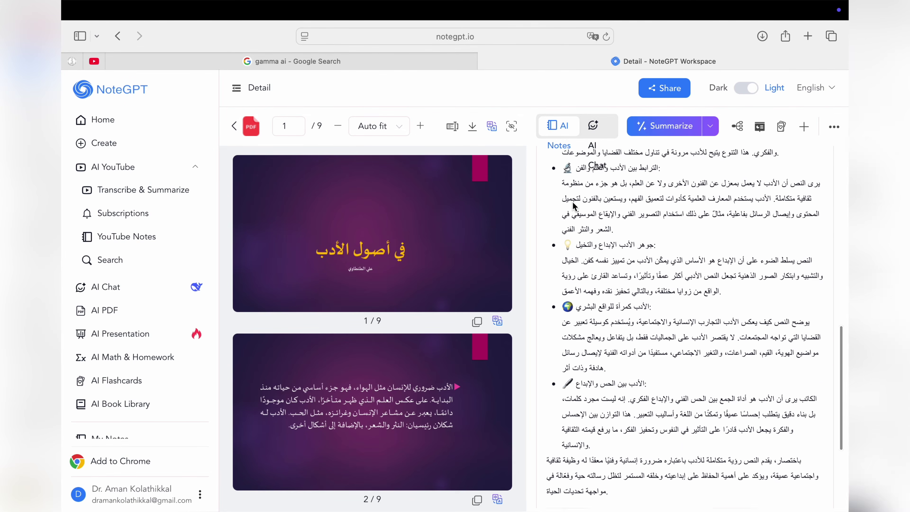
scroll(574, 206, down, 3)
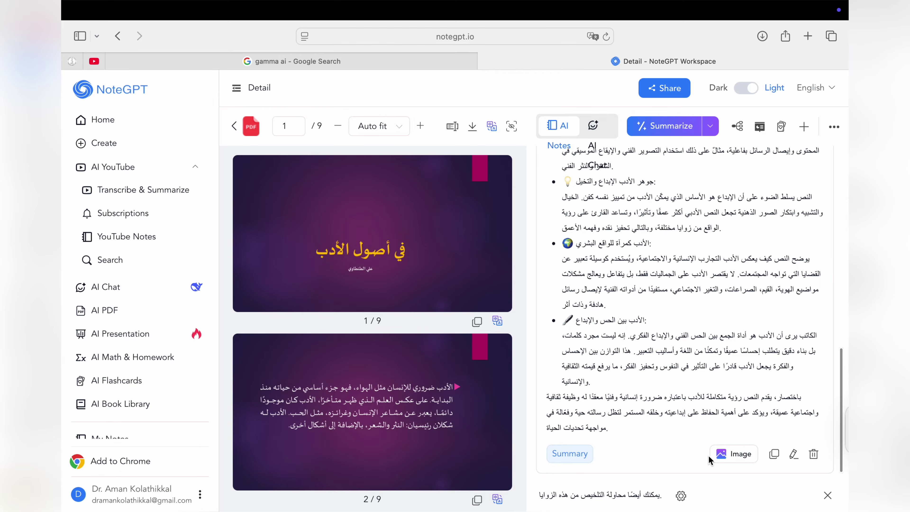
click(775, 456)
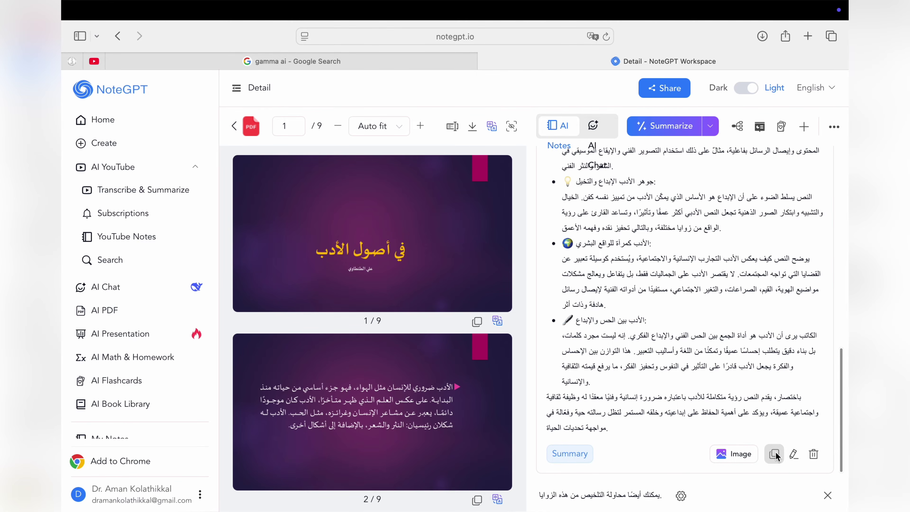
Switch to Microsoft Word and paste the copied summary into a new blank document.
key(ctrl+Up)
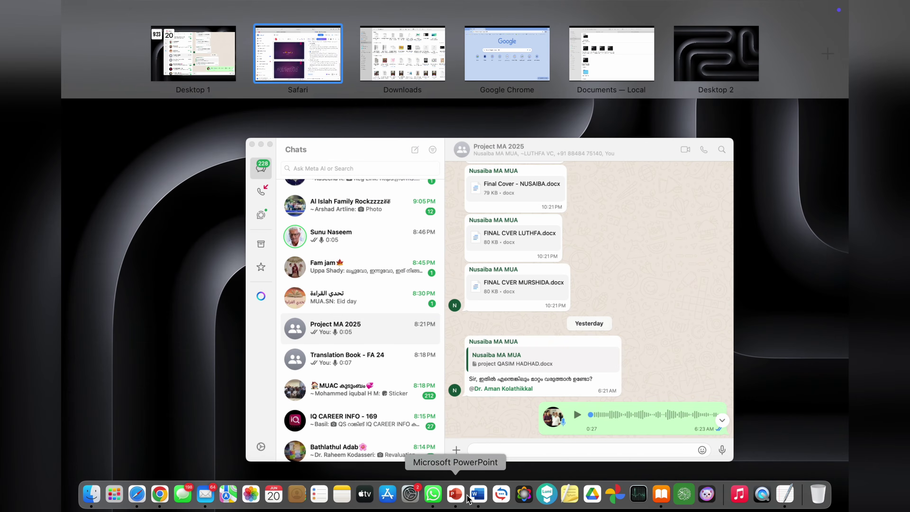
click(480, 496)
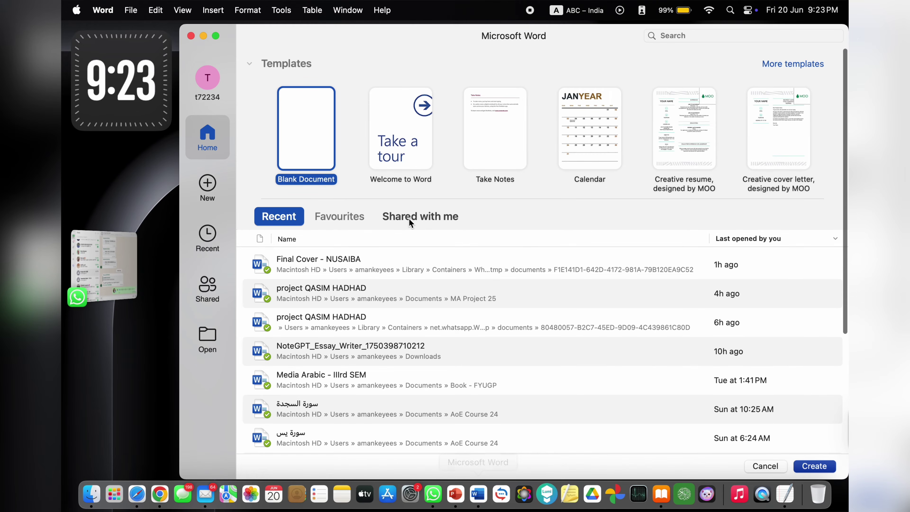
double_click(319, 150)
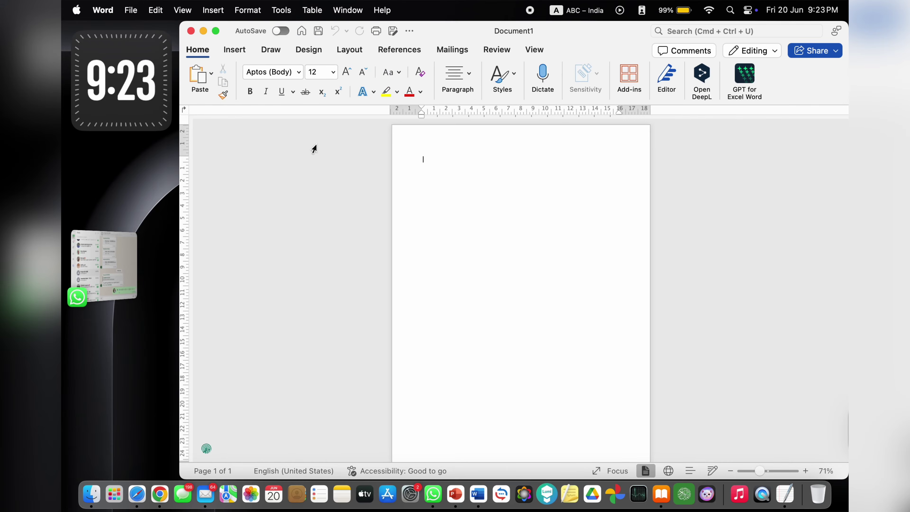
key(super+v)
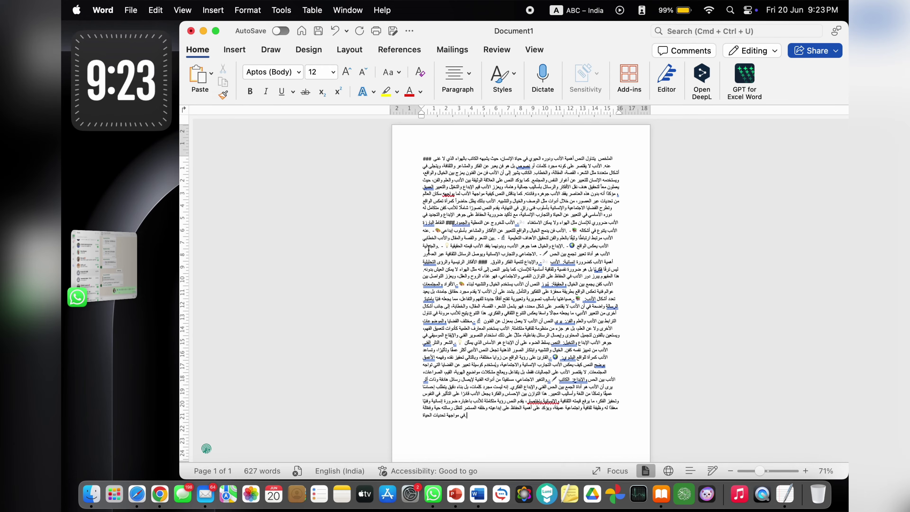
Switch back to NoteGPT in Safari and copy "Artificial Intelligence" from the second presentation's title in AI Presentation.
click(136, 494)
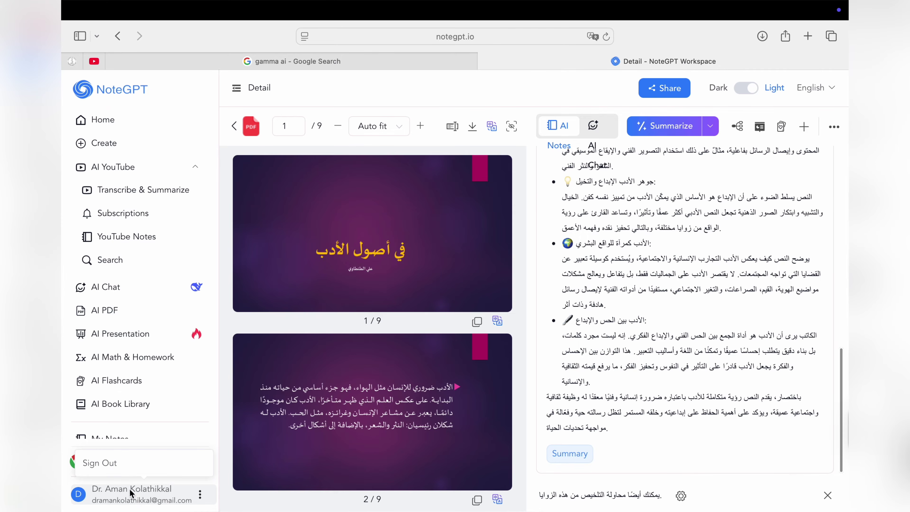
click(122, 336)
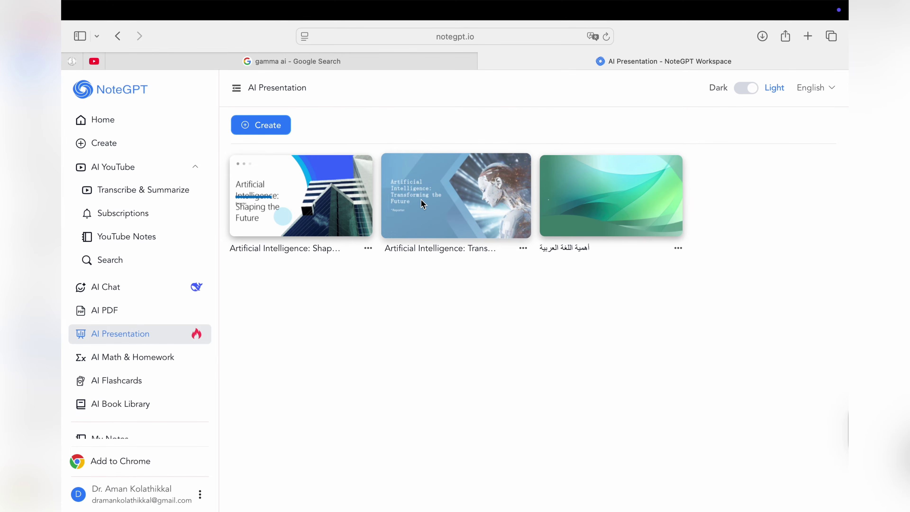
drag(386, 248, 462, 251)
right_click(435, 246)
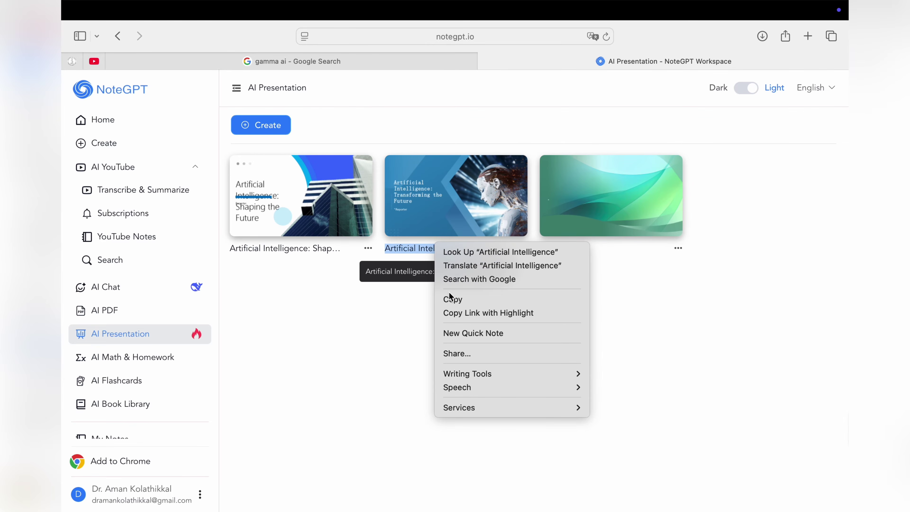
click(453, 302)
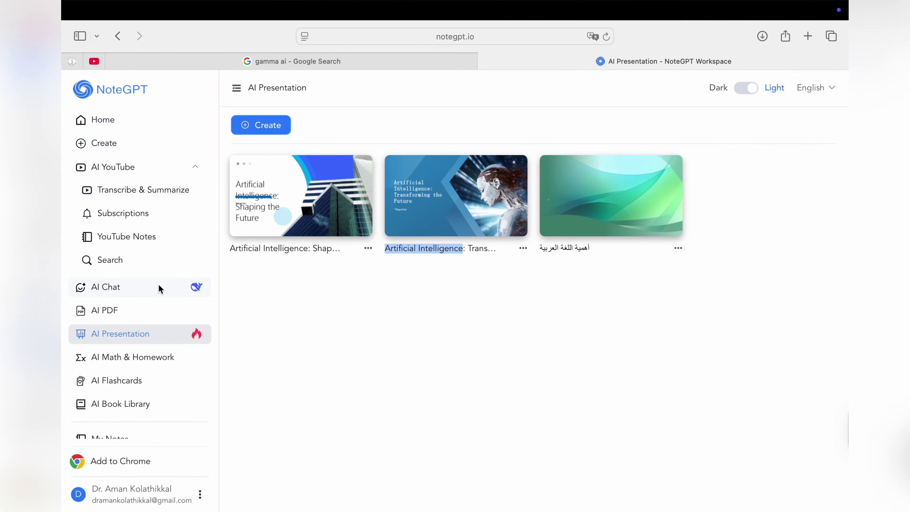
Start a new AI presentation and enter the copied text "Artificial Intelligence" as its topic.
click(133, 337)
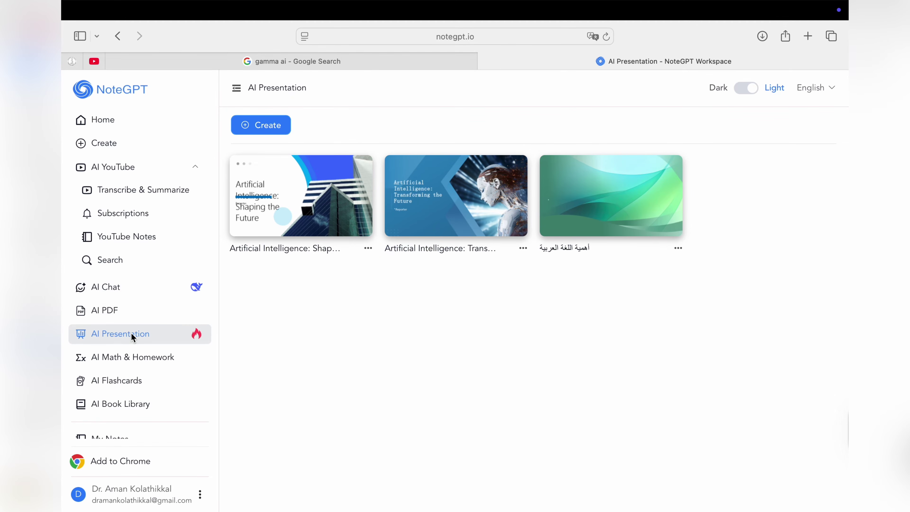
click(261, 125)
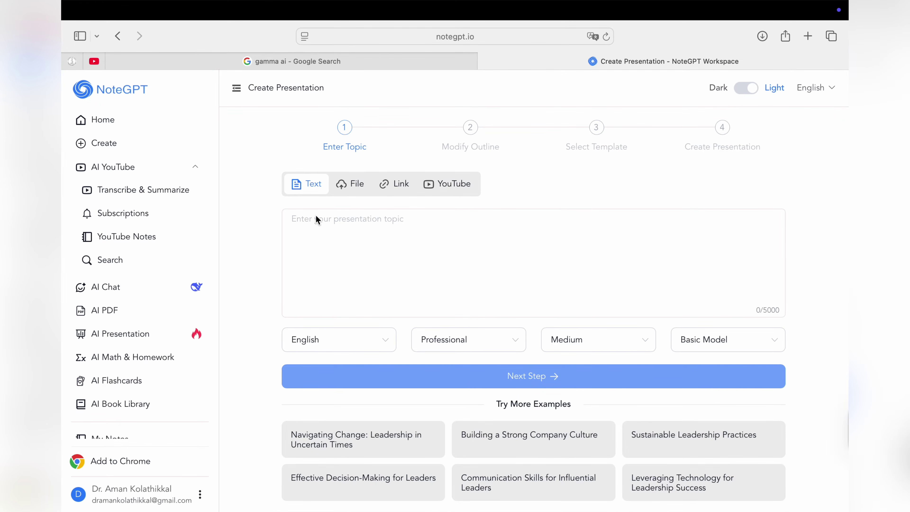
key(super+v)
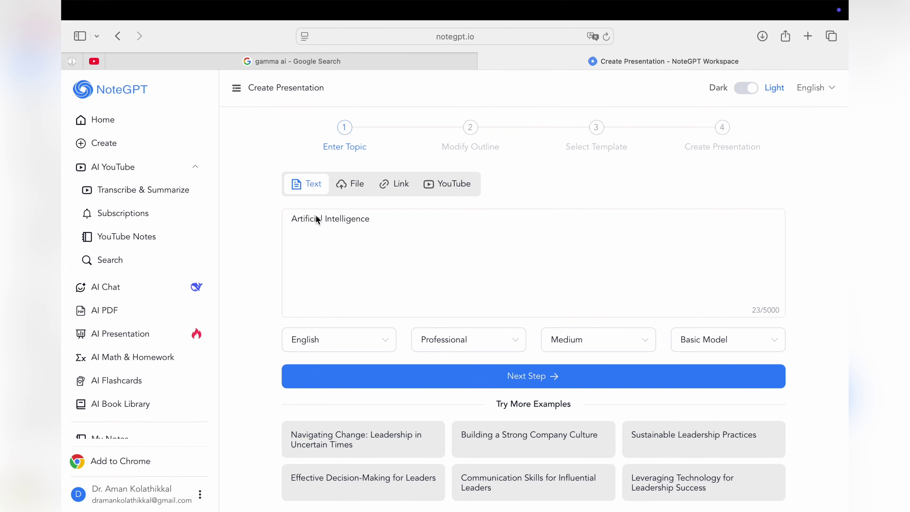
Look at the File, Link and YouTube sources for the presentation, and return to the Text source.
click(340, 186)
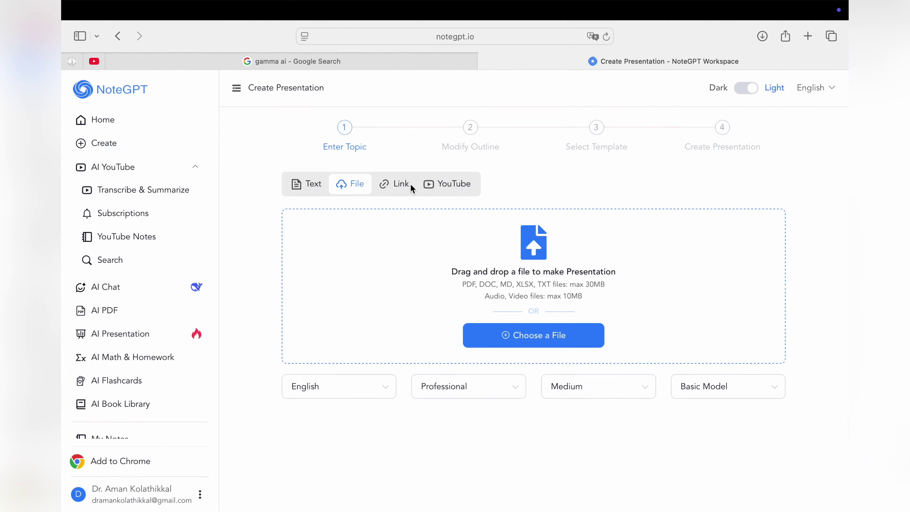
click(395, 183)
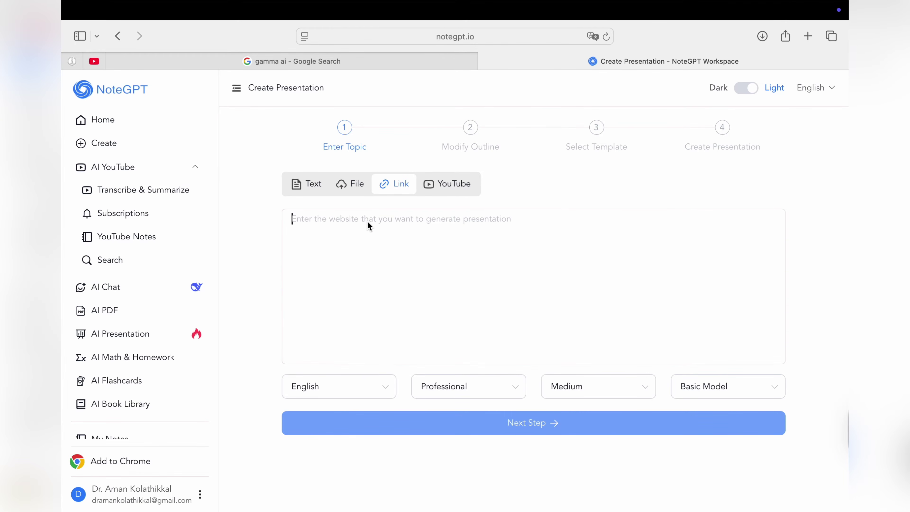
click(452, 183)
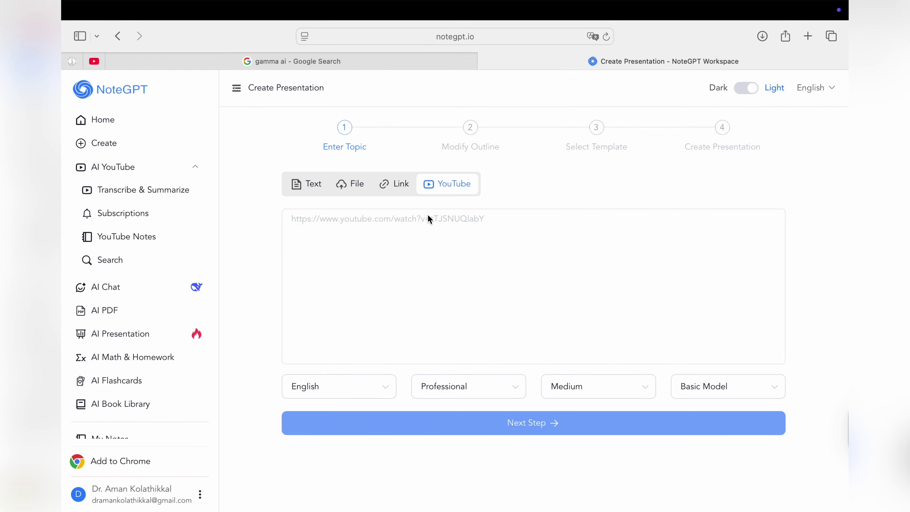
click(310, 190)
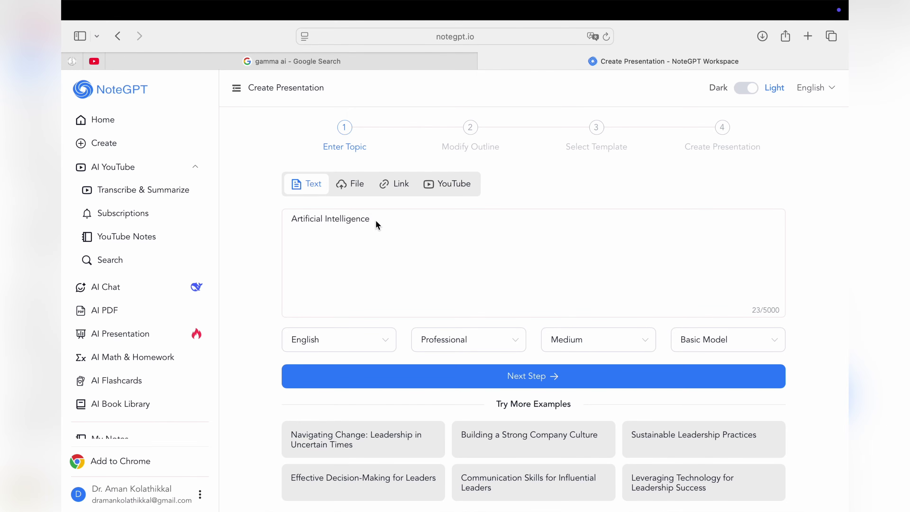
Check the presentation languages, set the tone to Academic, and choose Medium length with the Basic Model.
click(339, 331)
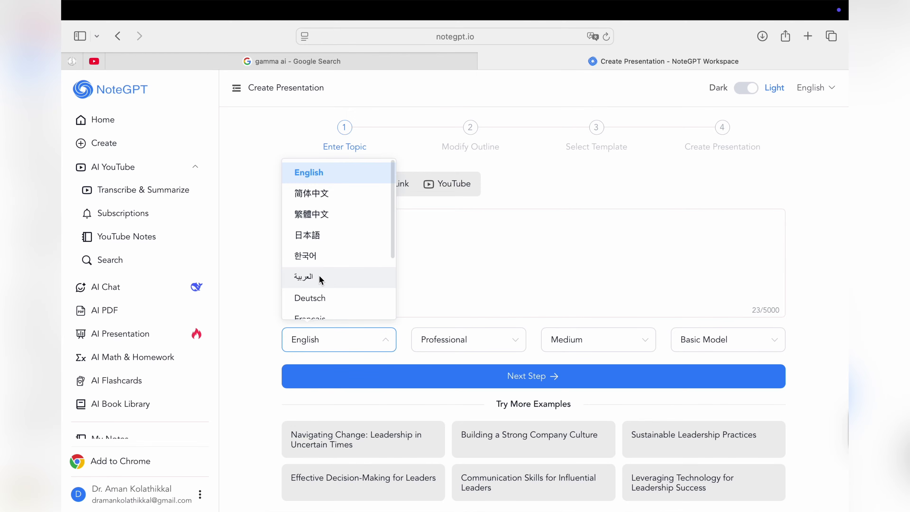
click(448, 337)
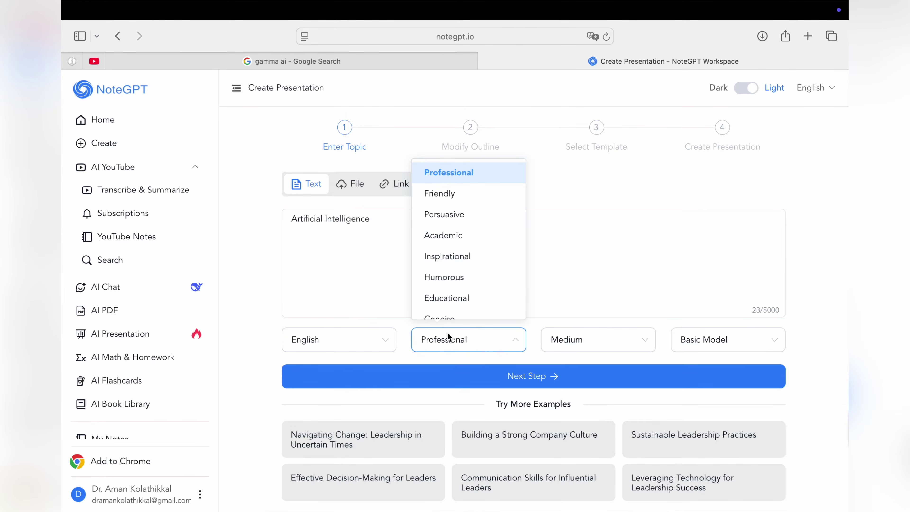
click(456, 237)
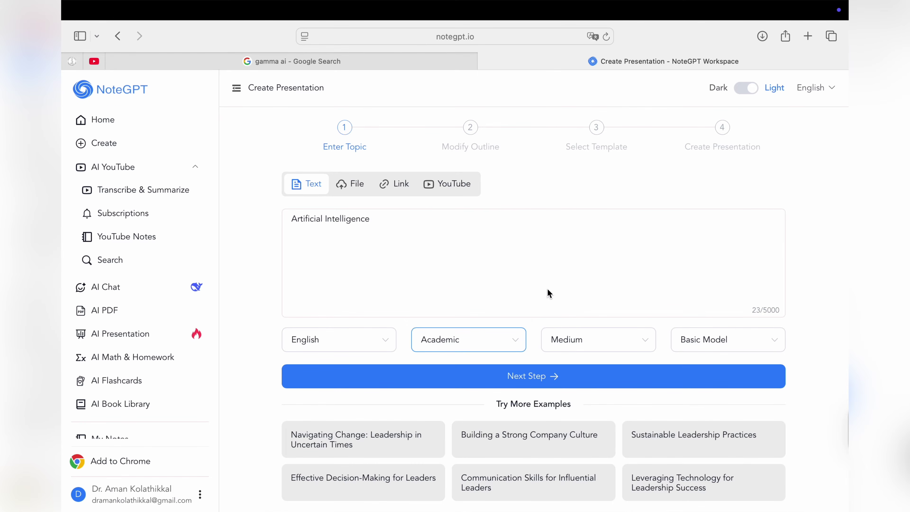
click(576, 341)
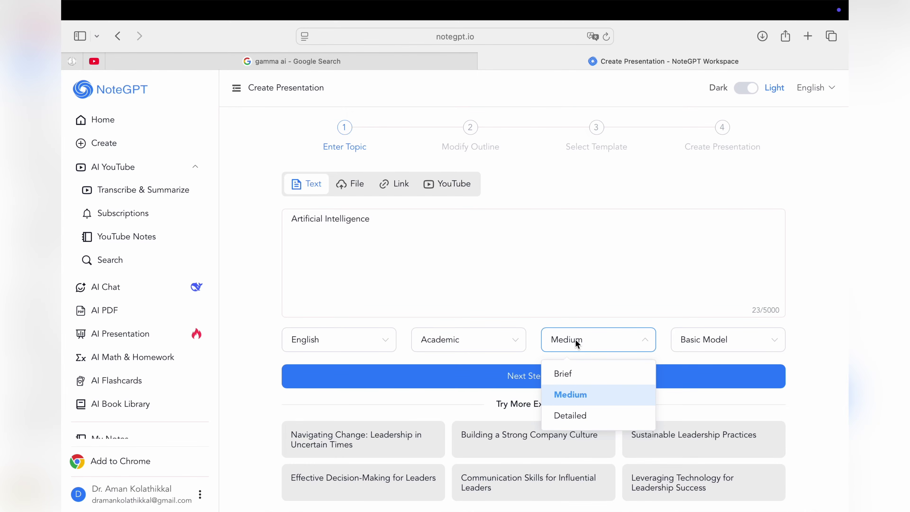
click(582, 395)
click(719, 340)
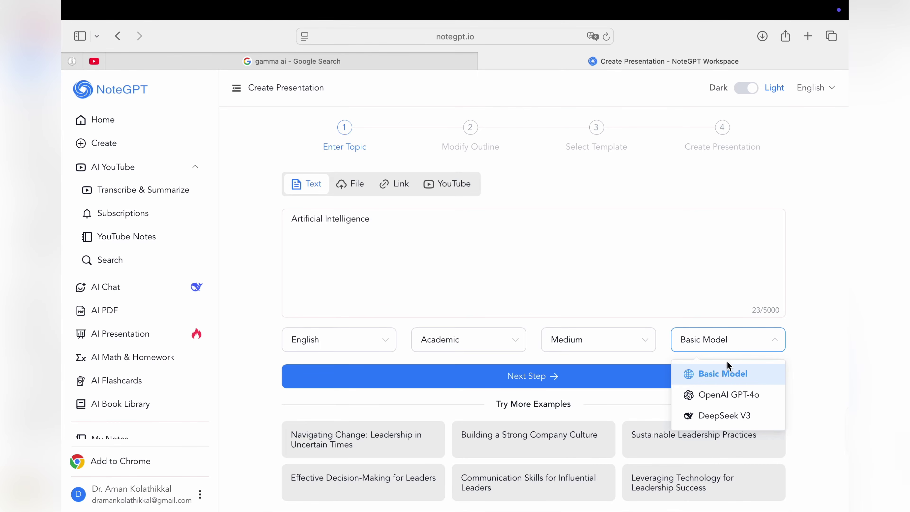
click(729, 376)
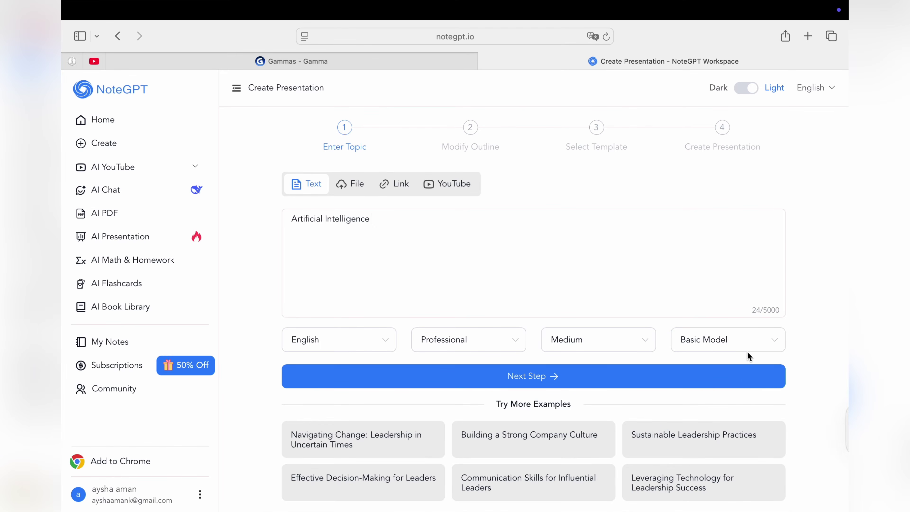
Generate the "Artificial Intelligence" presentation outline in Professional tone with the Basic Model, and look through its sections.
click(750, 340)
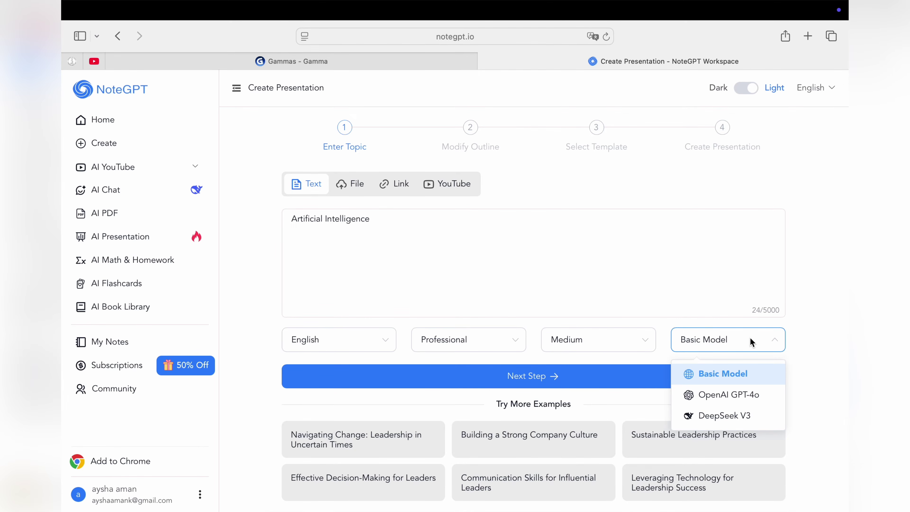
click(750, 339)
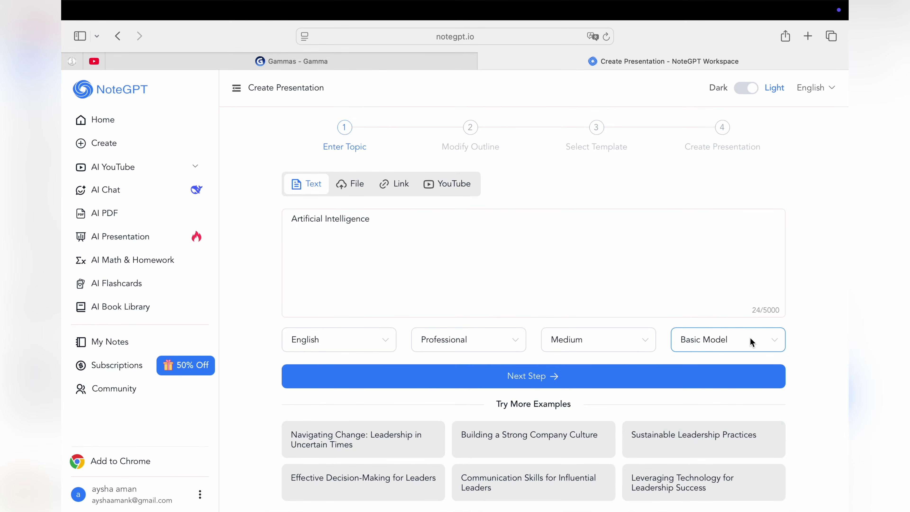
click(544, 379)
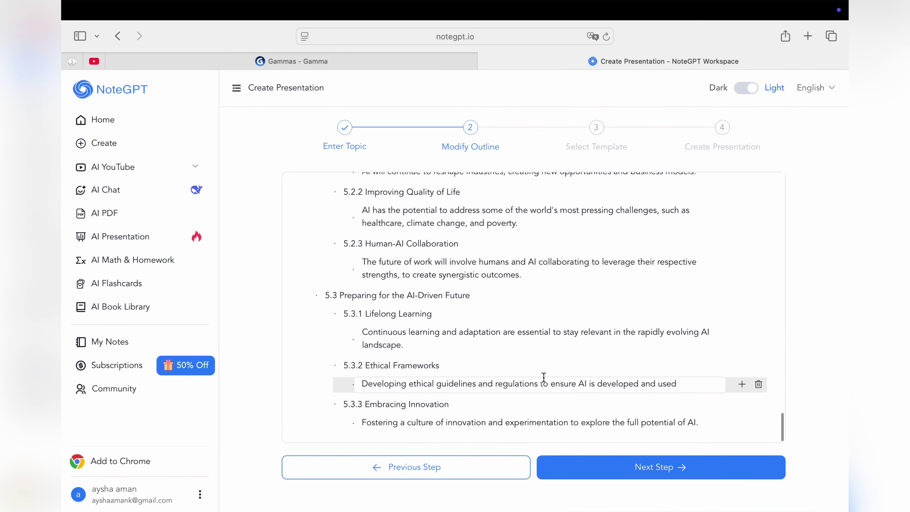
scroll(543, 377, up, 15)
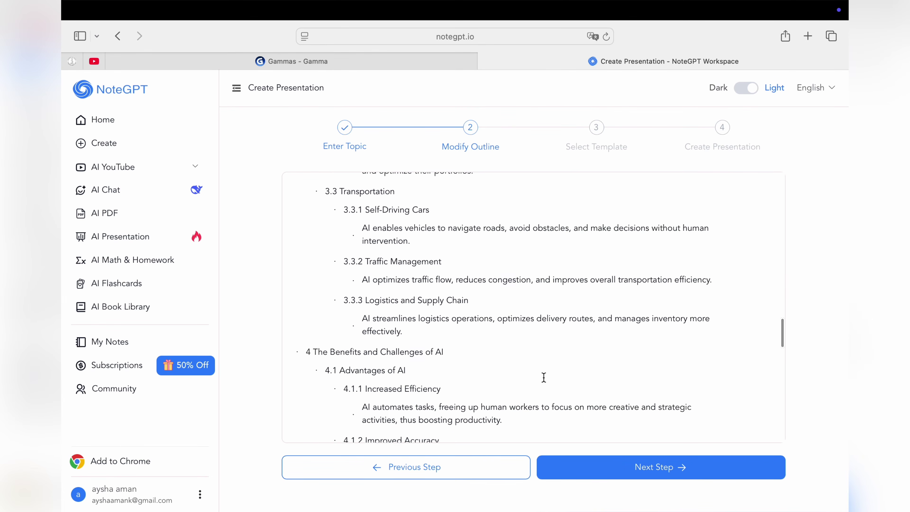
scroll(543, 377, up, 1)
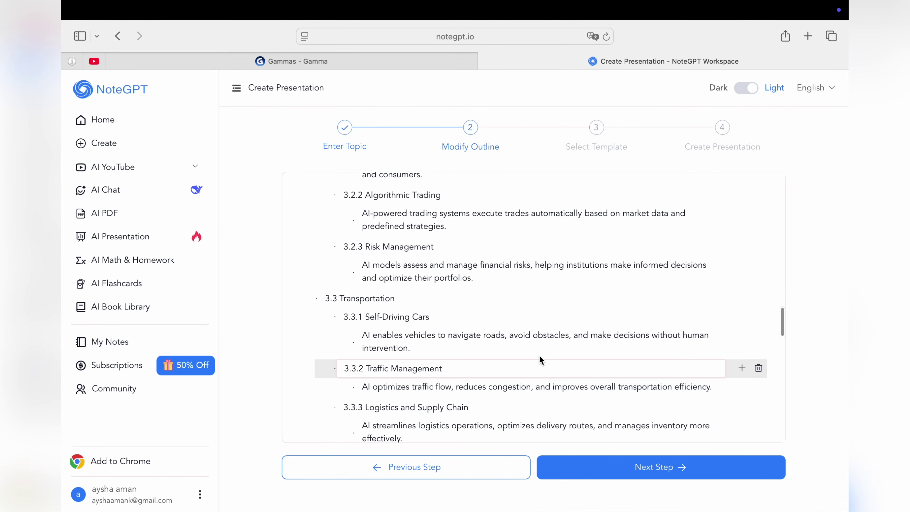
Change the outline's first section heading to "1 What is AI?".
scroll(538, 300, up, 5)
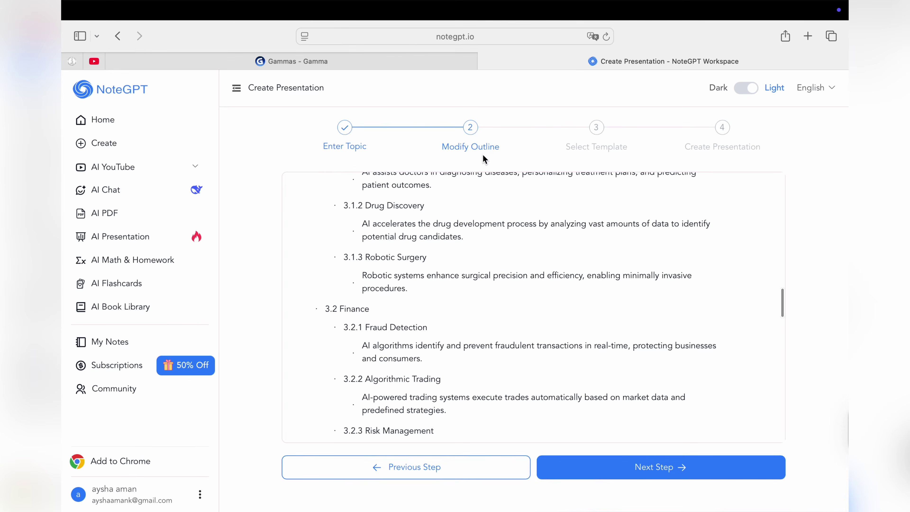
scroll(494, 230, up, 15)
scroll(494, 231, up, 6)
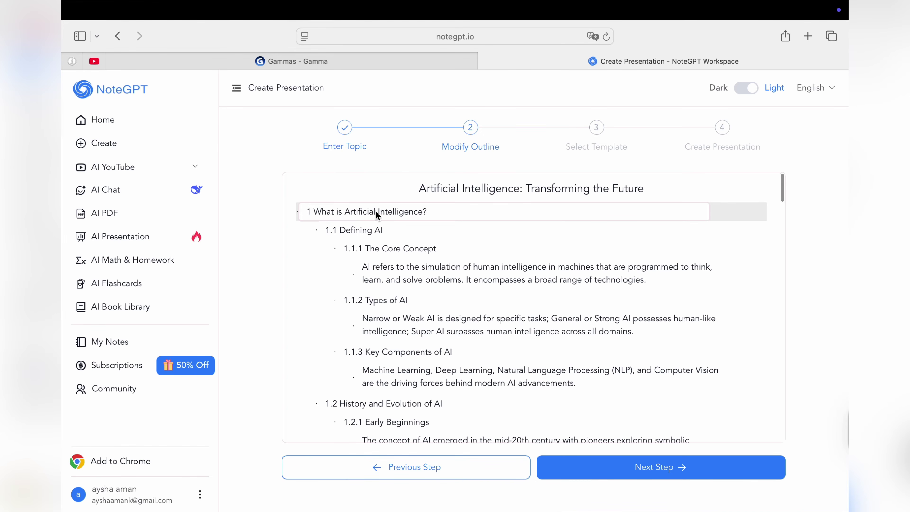
click(393, 215)
drag(425, 212, 423, 212)
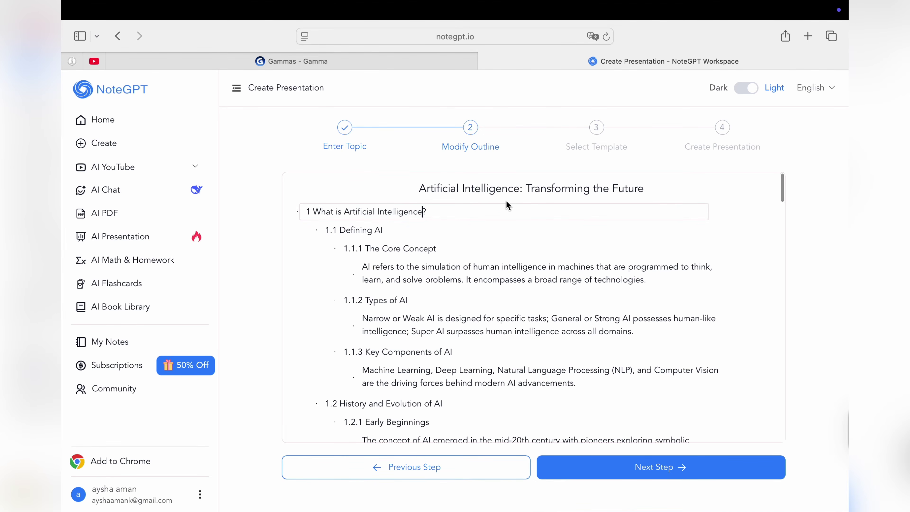
key(Left)
key(shift+Left)
key(shift+Left)
key(shift+Left)
key(shift+Left)
key(shift+Left)
key(shift+Left)
key(shift+Left)
key(shift+Left)
key(shift+Left)
key(shift+Left)
key(shift+Left)
key(shift+Left)
key(shift+Left)
key(shift+Left)
key(shift+Left)
key(shift+Left)
key(shift+Left)
key(shift+Left)
key(shift+Left)
key(shift+Left)
key(shift+Left)
key(shift+Left)
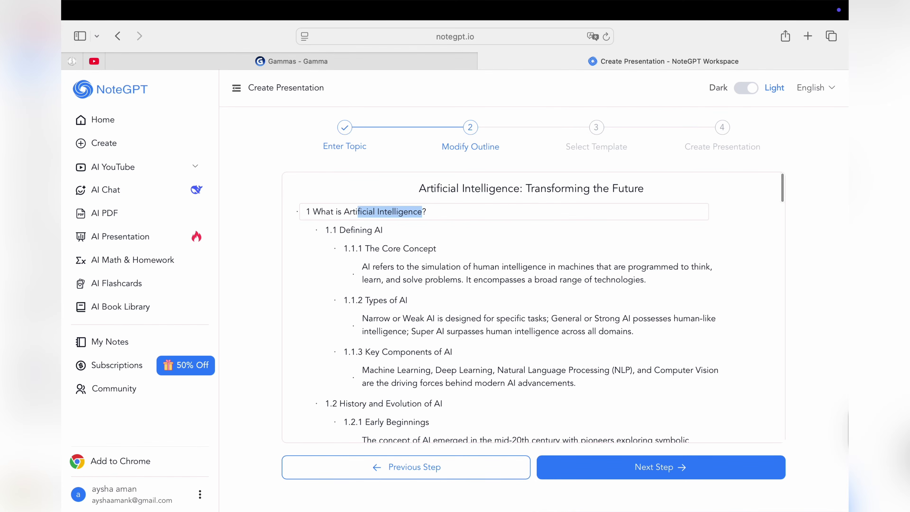
text(I)
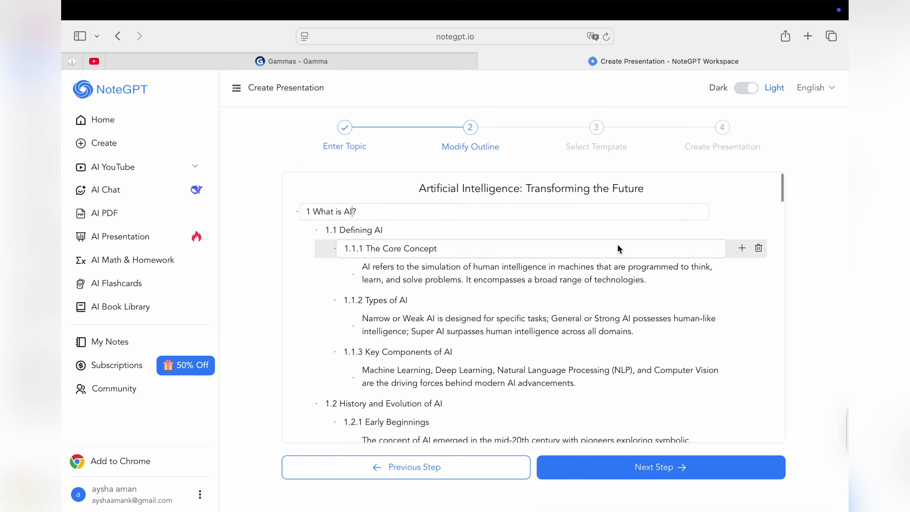
Add a new outline item after "1.1.1 The Core Concept" and set its text to "AI".
click(619, 248)
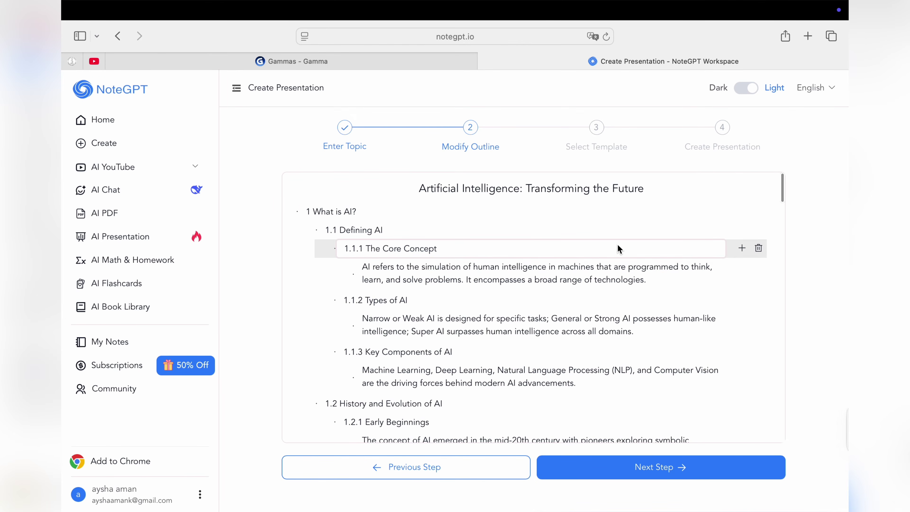
click(741, 248)
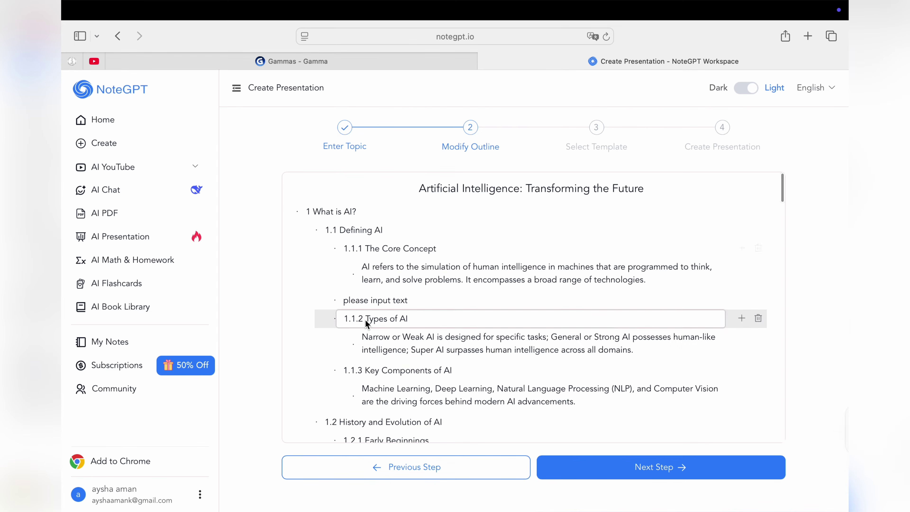
double_click(398, 302)
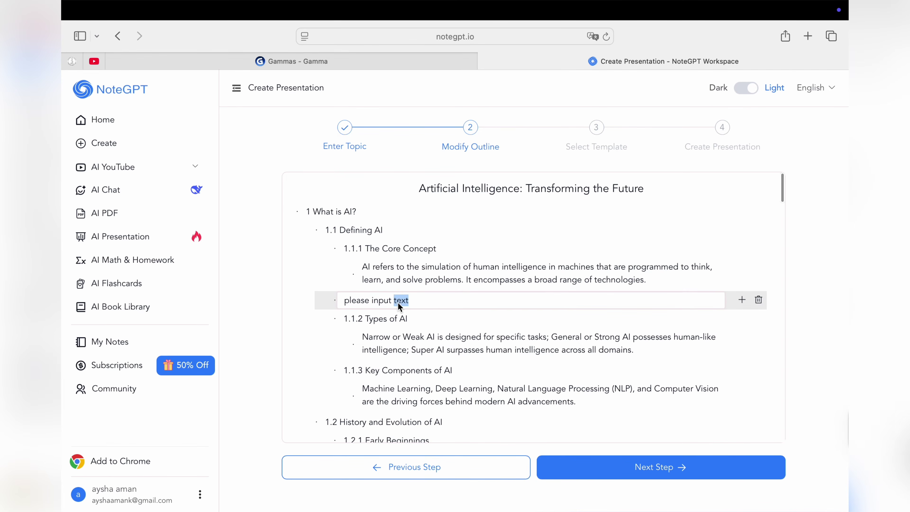
key(BackSpace)
key(BackSpace)
key(BackSpace)
key(BackSpace)
key(BackSpace)
key(BackSpace)
key(BackSpace)
key(BackSpace)
key(BackSpace)
key(BackSpace)
key(BackSpace)
key(BackSpace)
key(BackSpace)
key(BackSpace)
text(AI)
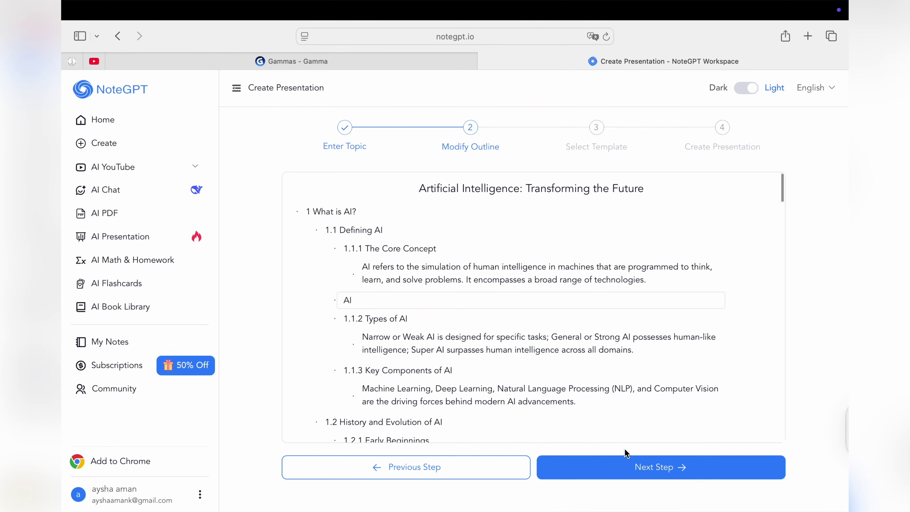
Look over the remaining outline sections and proceed to template selection.
scroll(650, 317, down, 10)
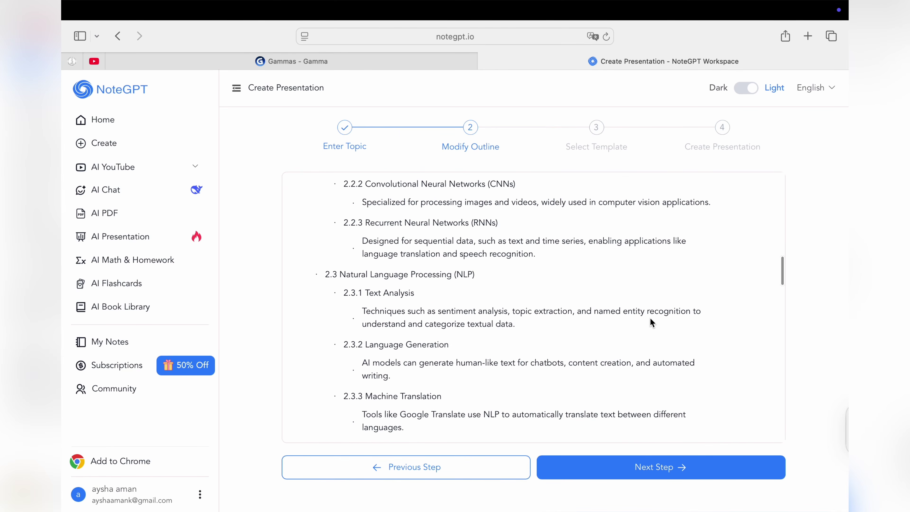
scroll(649, 318, down, 5)
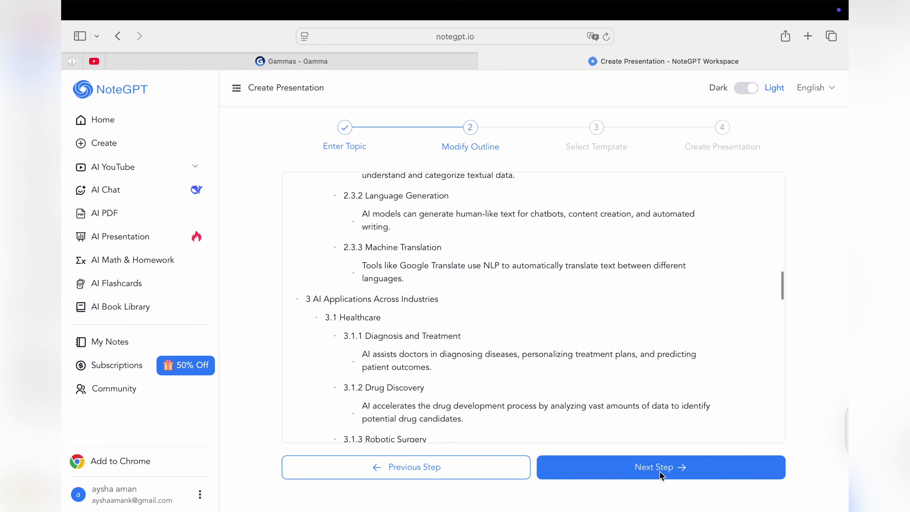
click(660, 471)
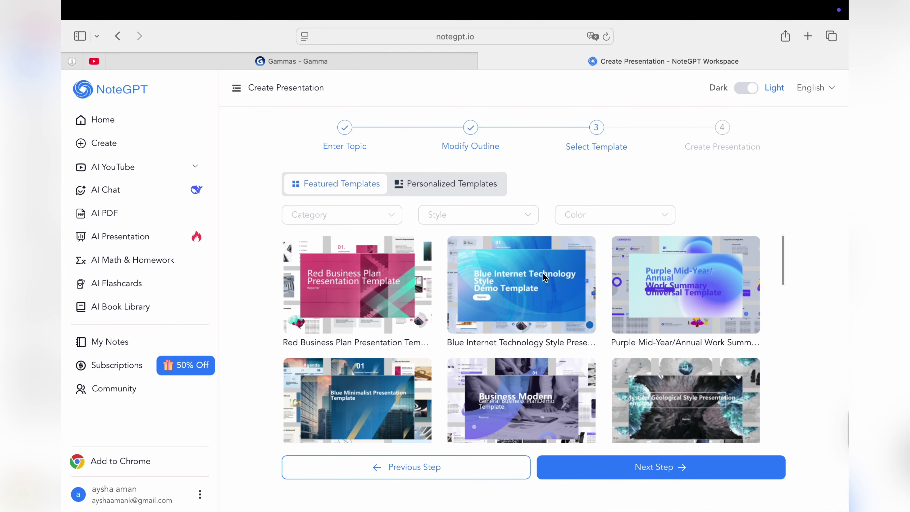
Choose the Blue Biochemistry Theme template from the featured templates and generate the presentation with it.
scroll(560, 280, down, 5)
scroll(560, 281, down, 1)
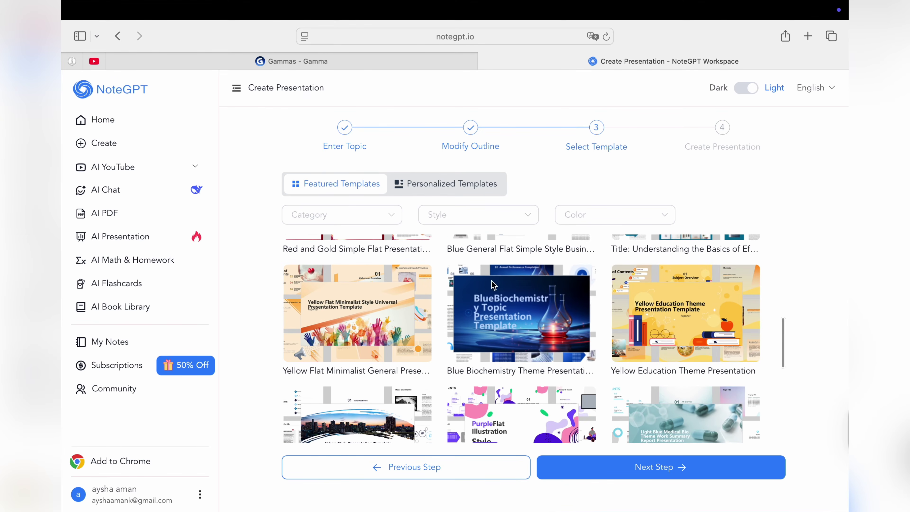
scroll(370, 305, down, 3)
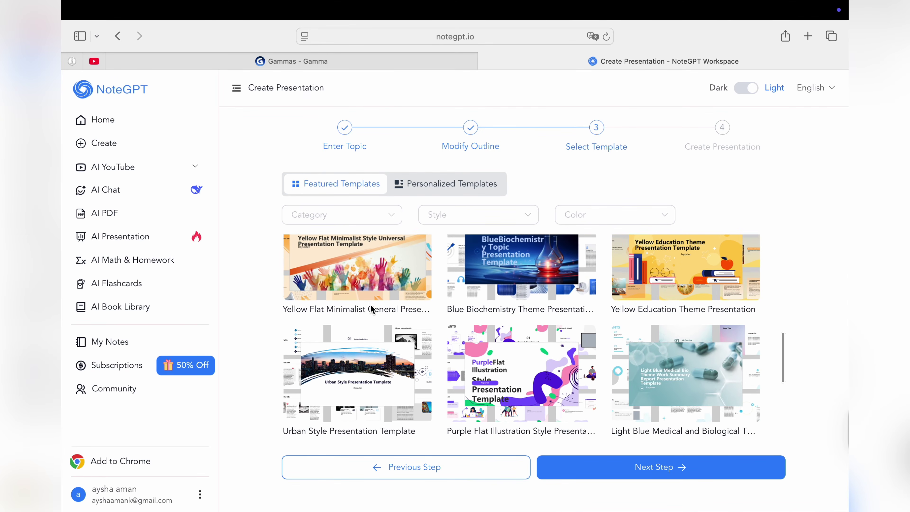
scroll(371, 309, up, 2)
click(487, 317)
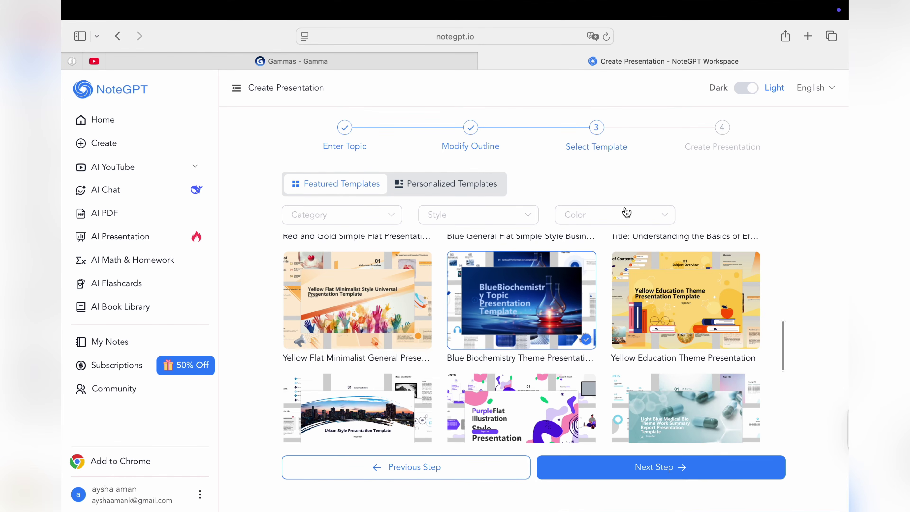
click(651, 468)
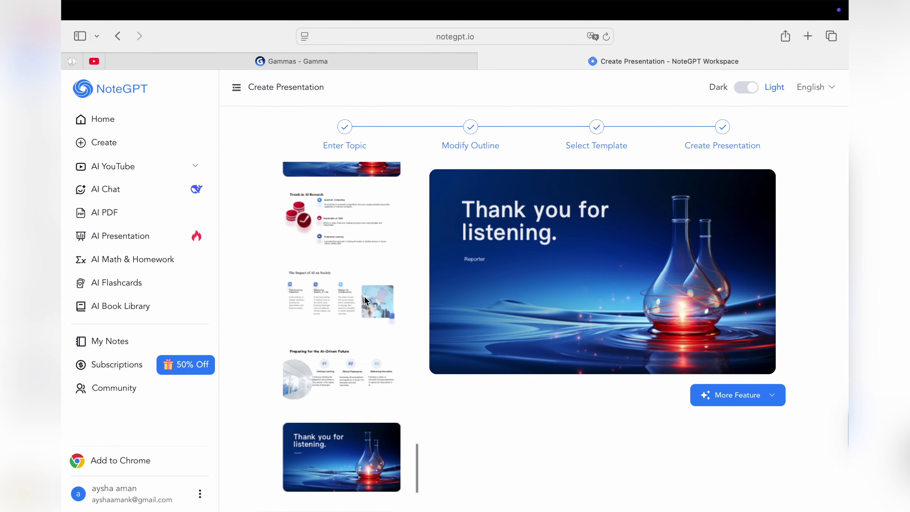
Look through the generated presentation's slide thumbnails from the title slide to the closing slide.
scroll(363, 296, up, 5)
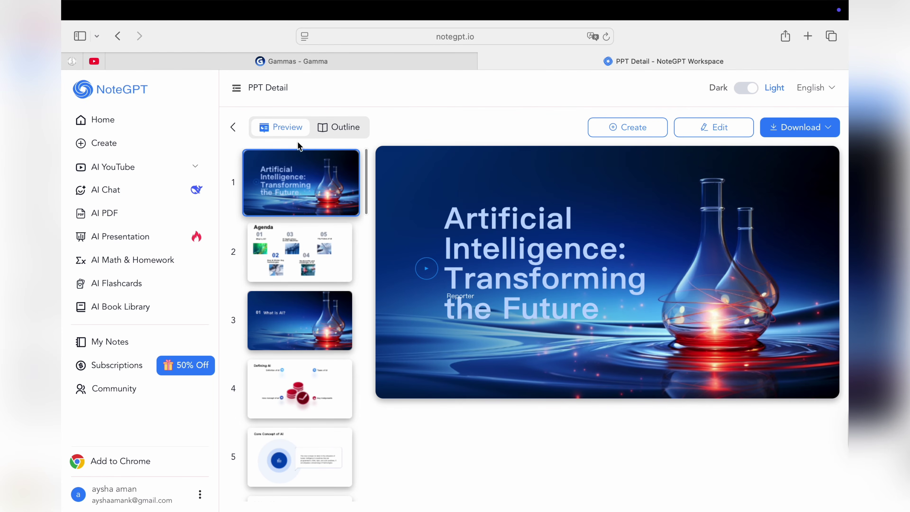
scroll(293, 252, down, 6)
scroll(294, 252, down, 20)
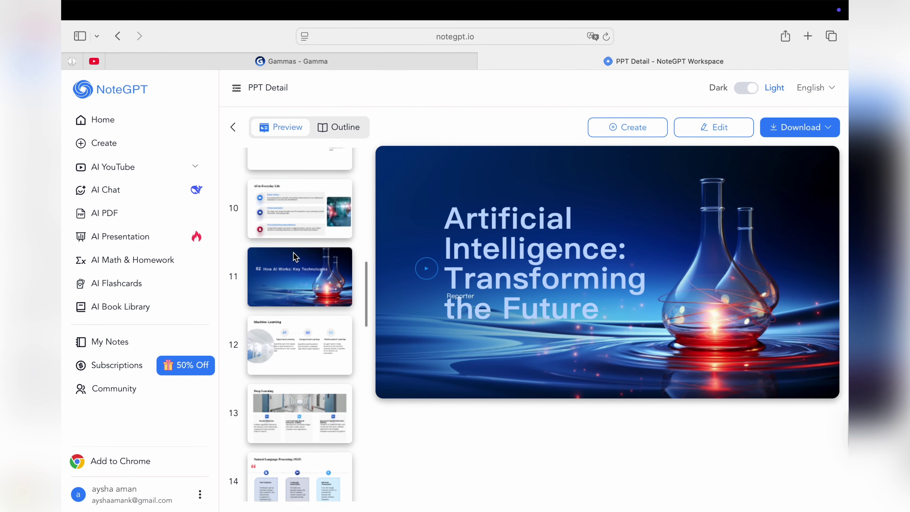
scroll(293, 246, down, 15)
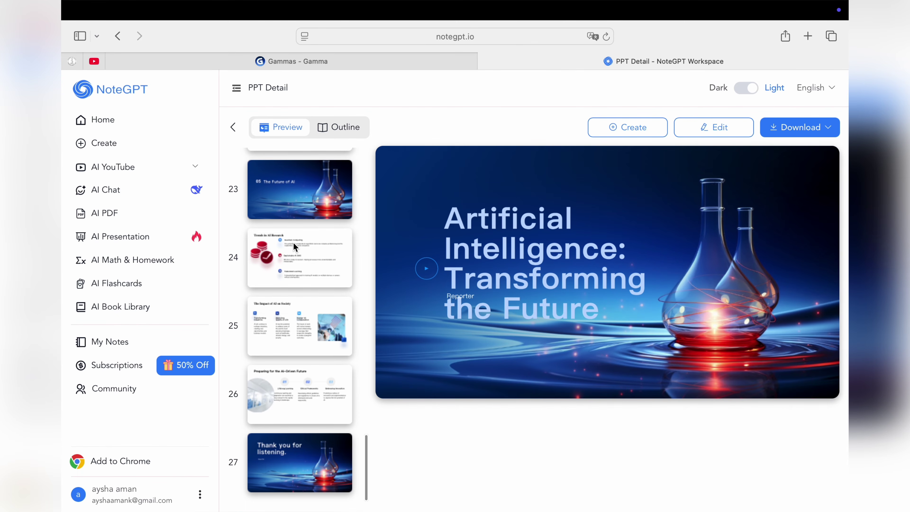
Try to download the presentation as PPTX with animation, and dismiss the upgrade offer.
click(807, 132)
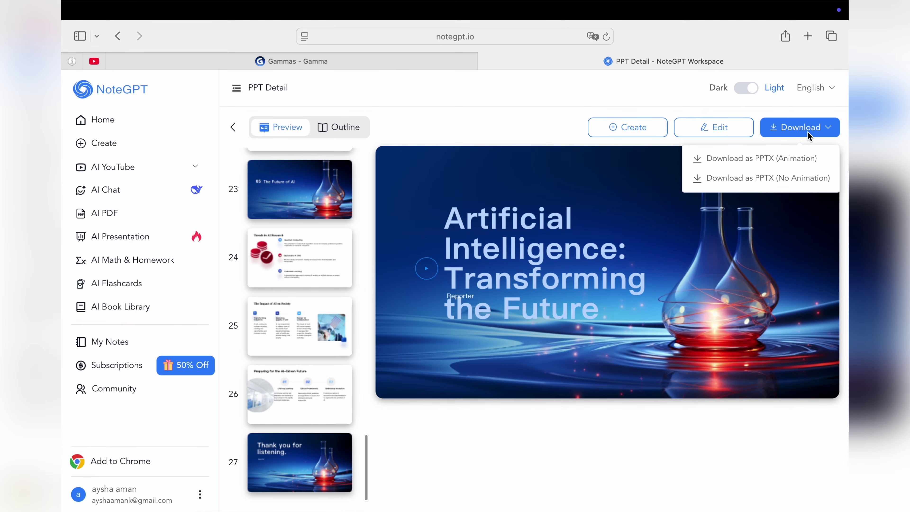
click(780, 161)
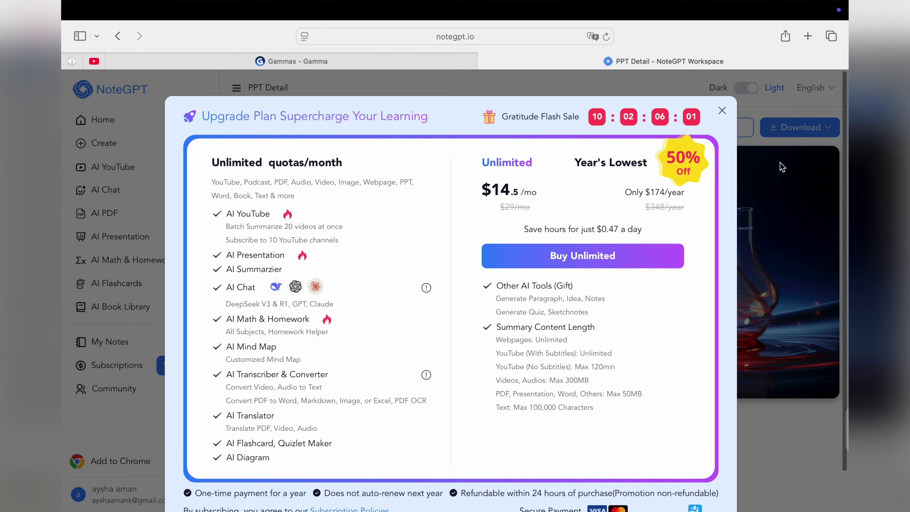
click(722, 111)
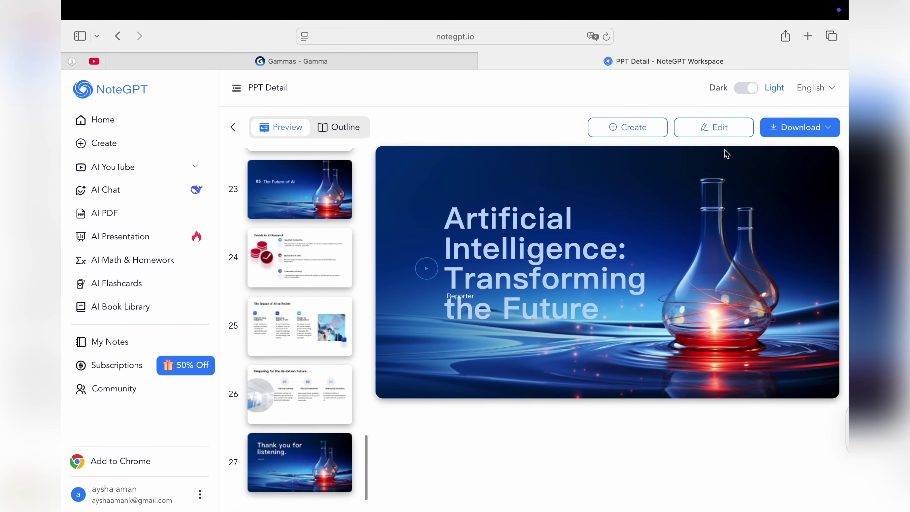
Open the presentation in the editor, play it from the first page through to the Deep Learning slide, and exit the slideshow.
click(716, 135)
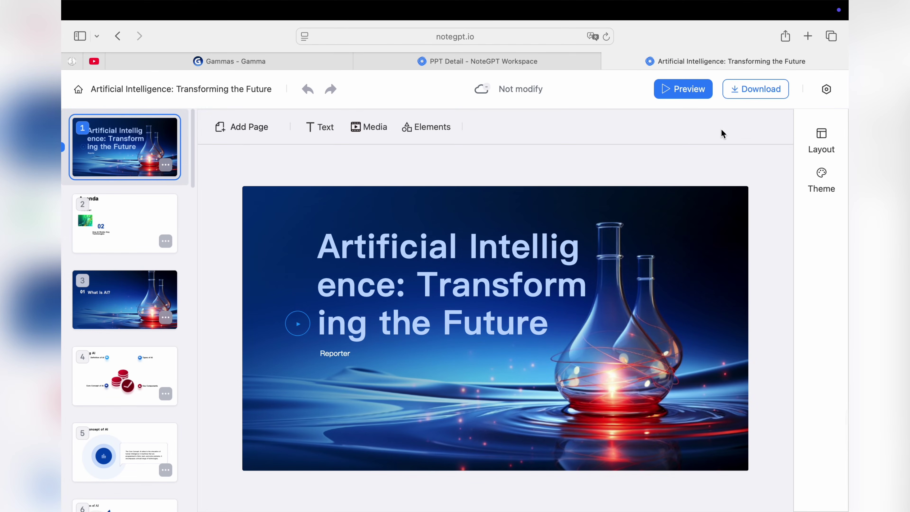
mouse_move(696, 90)
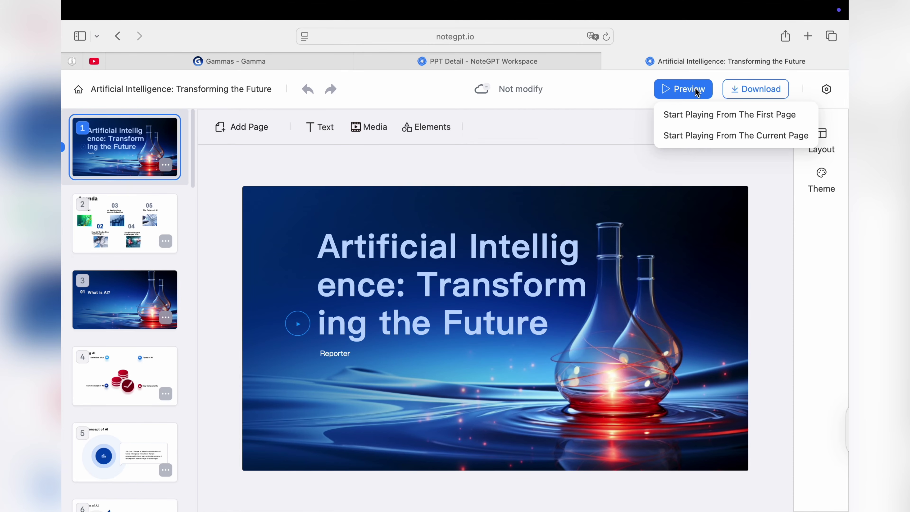
click(690, 116)
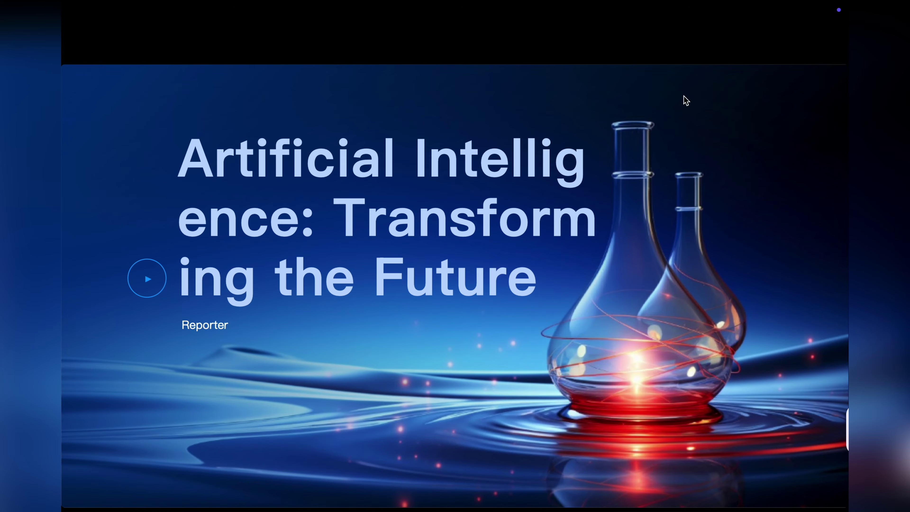
key(Right)
key(Right)
key(Right)
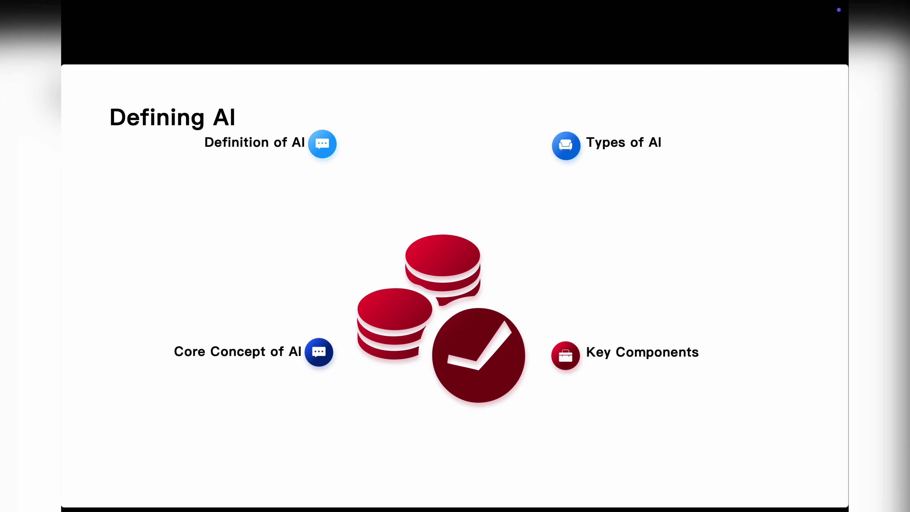
key(Right)
key(Right)
key(Right)
key(Right)
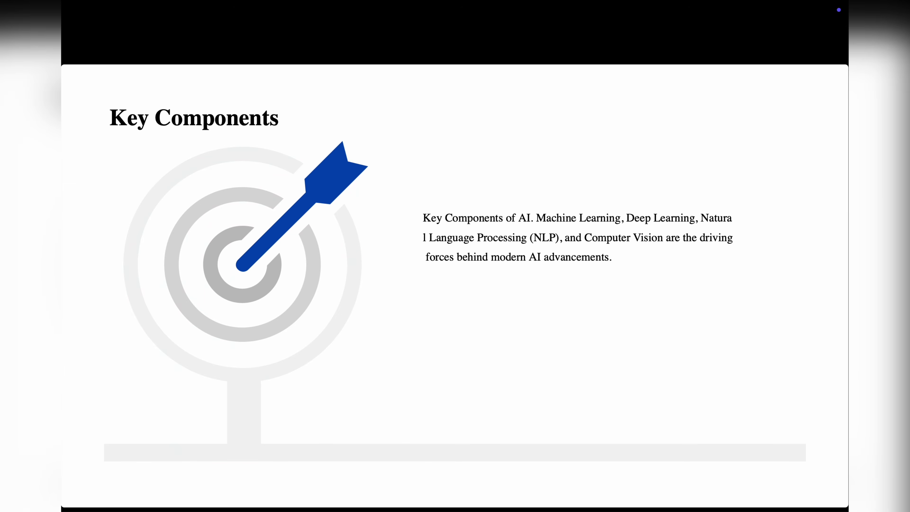
key(Right)
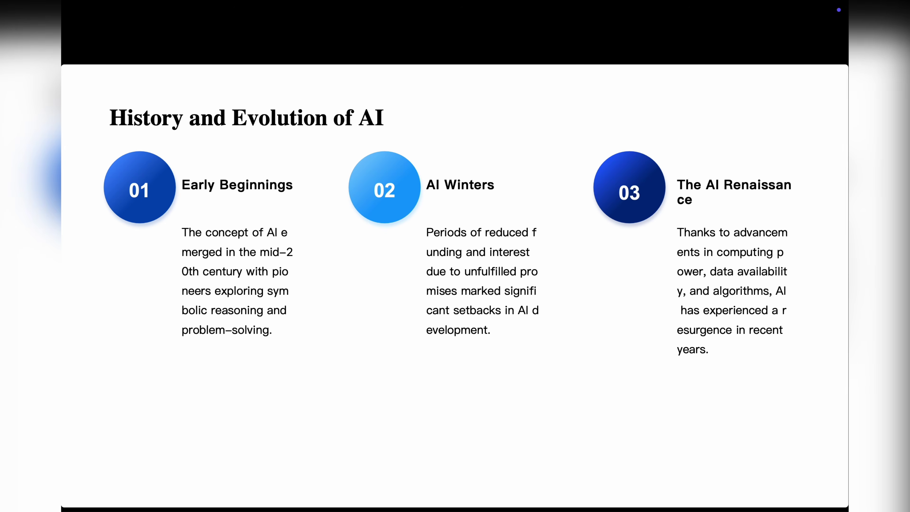
key(Right)
key(Right)
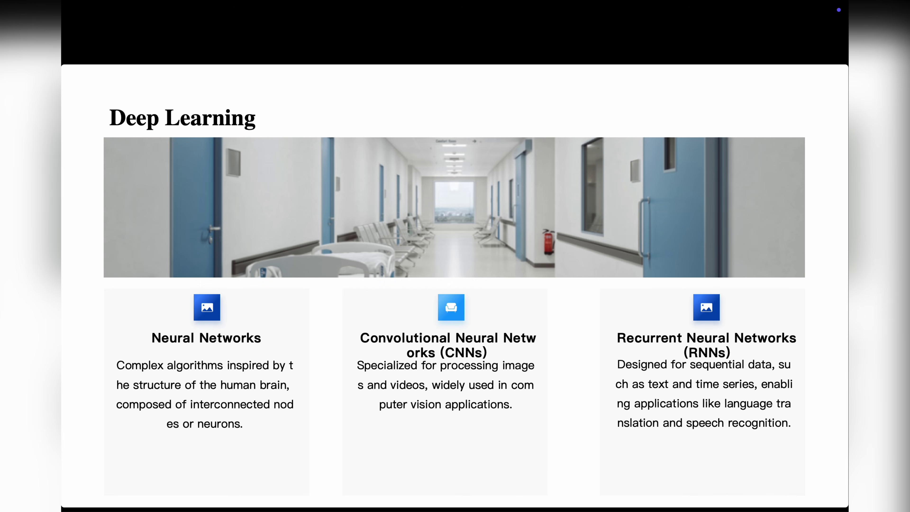
key(Escape)
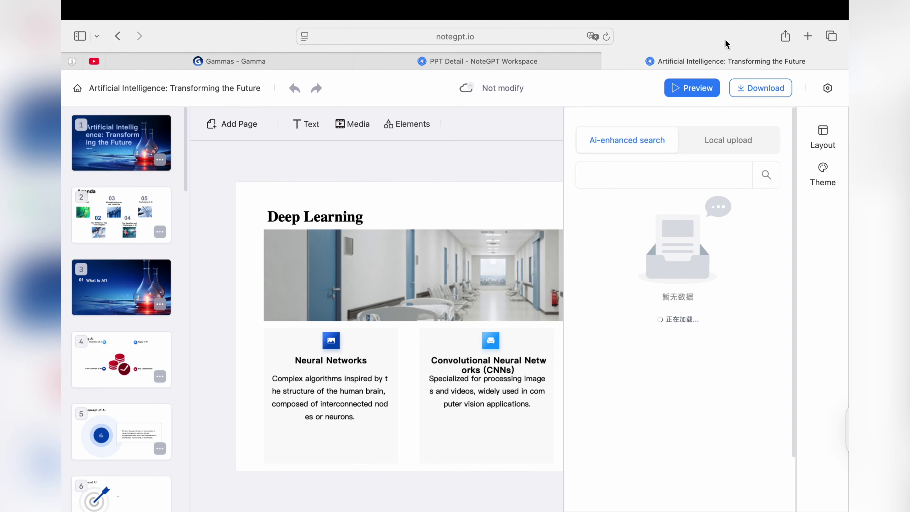
Search Google for "gamma ai" in a new browser tab.
click(809, 36)
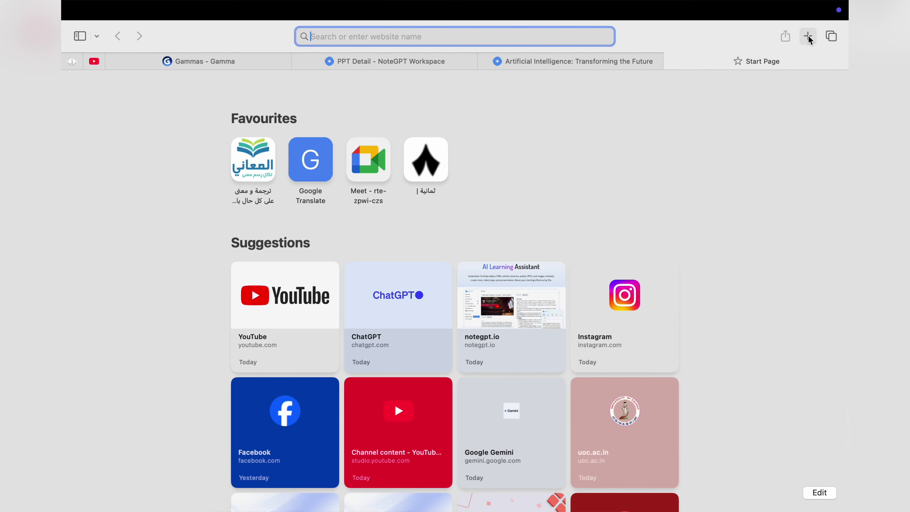
text(gamma)
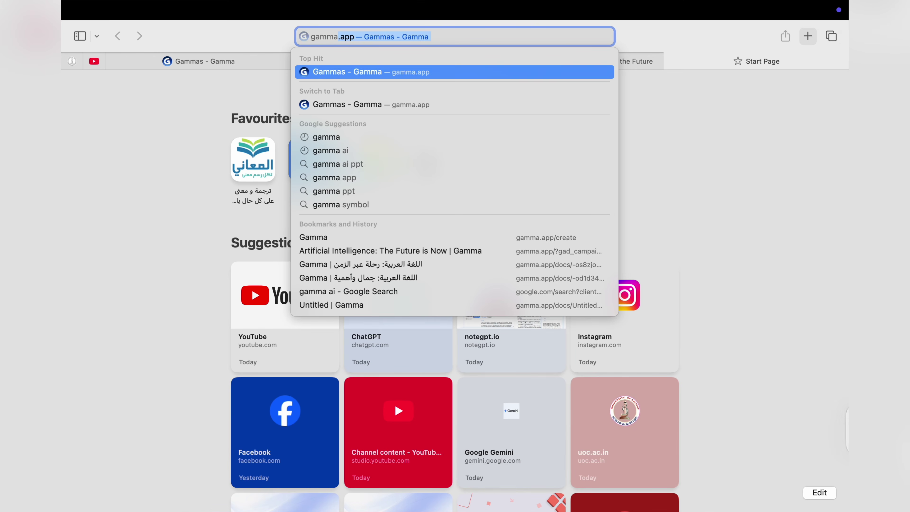
key(BackSpace)
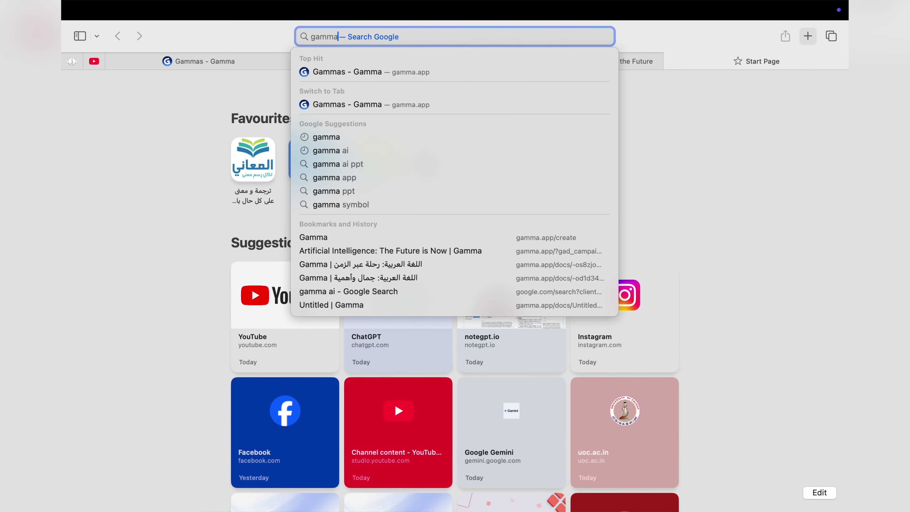
click(416, 152)
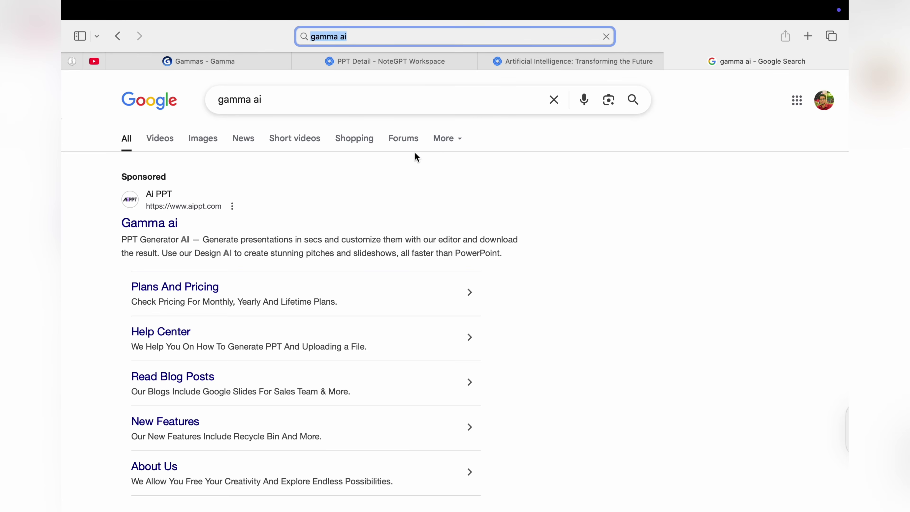
click(273, 102)
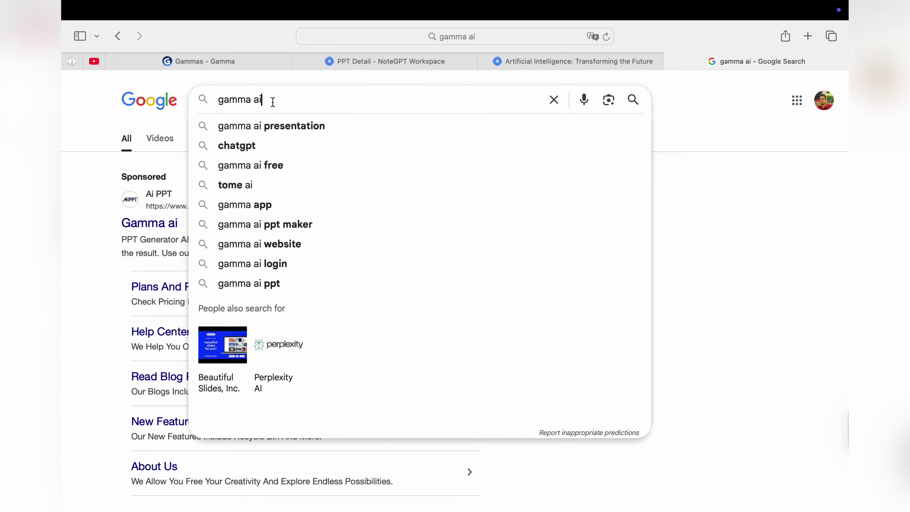
Change the Google search to "gamma app" and open the Gamma: AI Powered Slides site from the results.
key(BackSpace)
key(BackSpace)
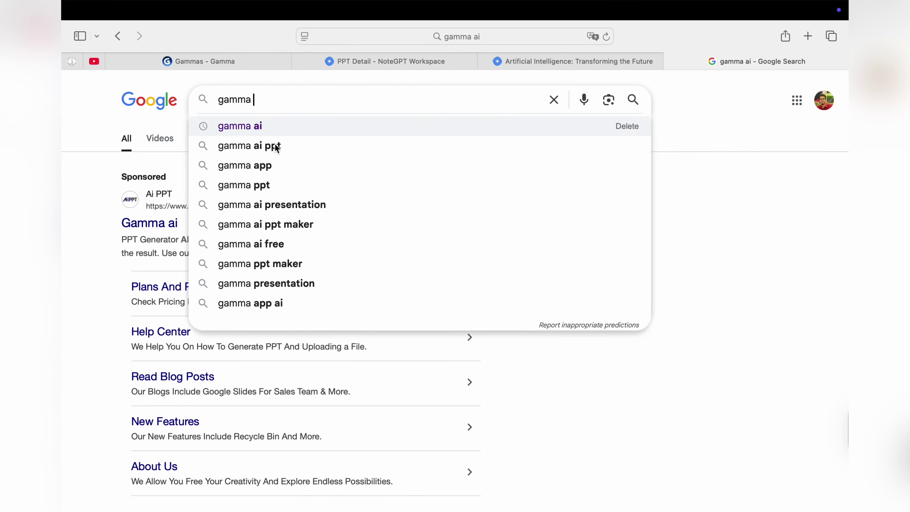
click(264, 166)
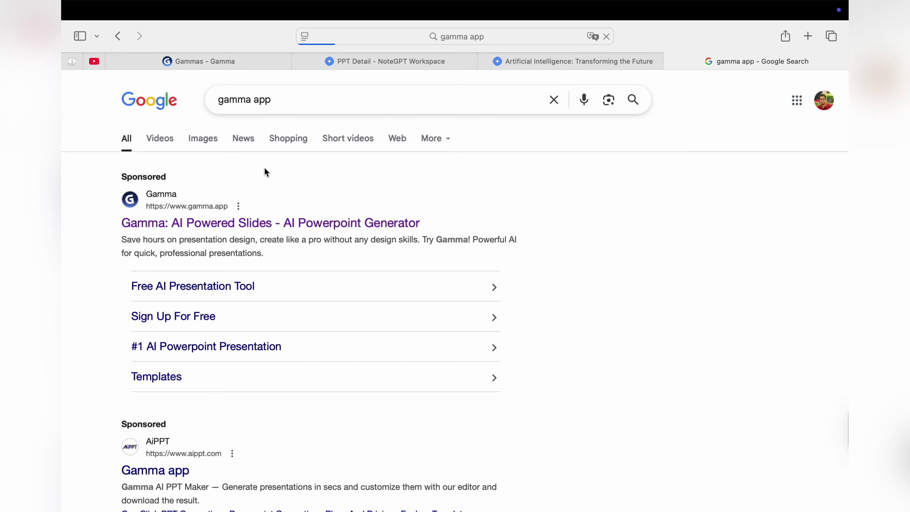
click(195, 223)
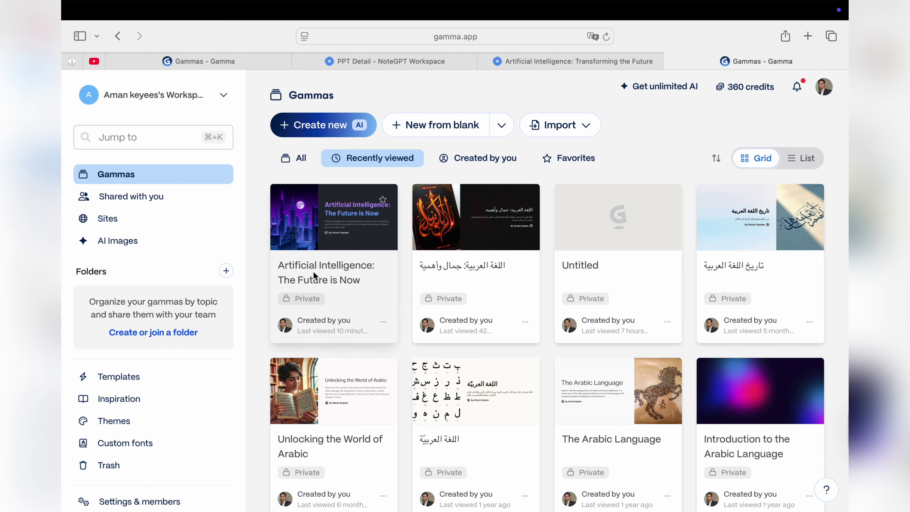
Open the "Artificial Intelligence: The Future is Now" presentation and look through its slides down to "AI and the Future of Work".
click(319, 219)
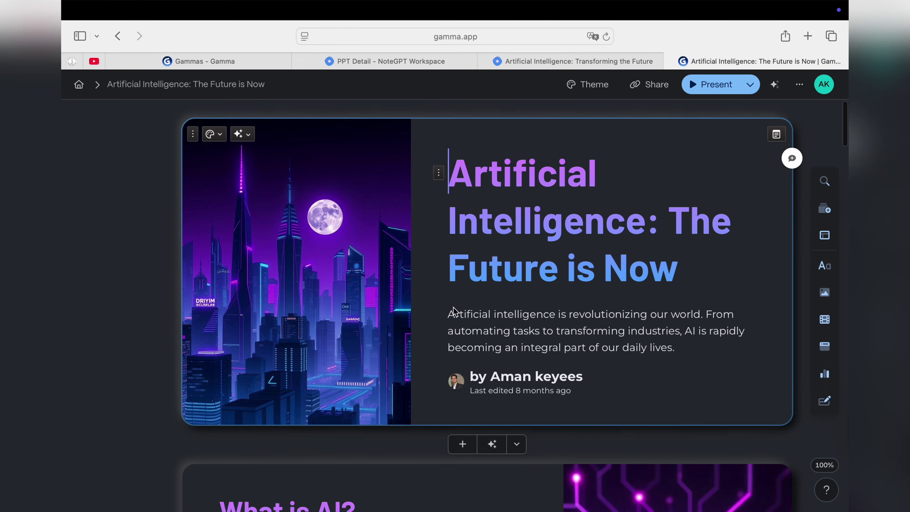
scroll(452, 311, down, 5)
scroll(455, 311, up, 2)
scroll(455, 311, up, 3)
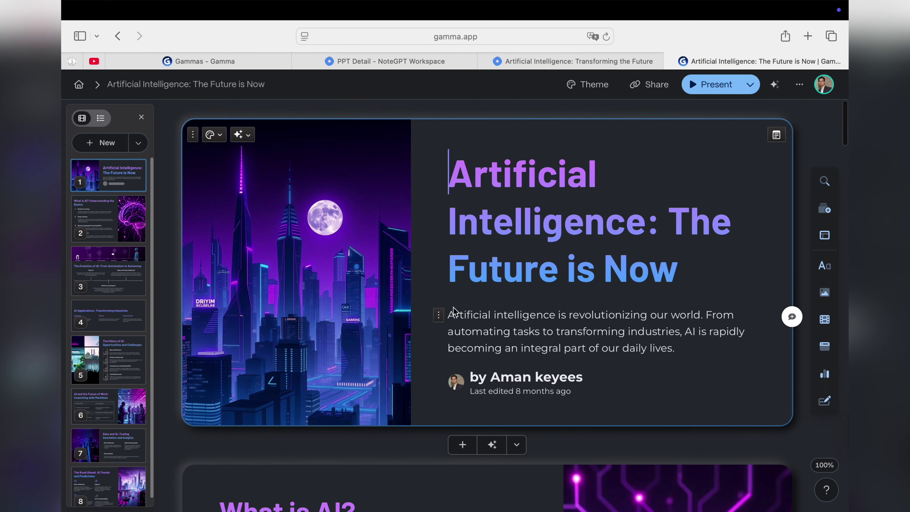
scroll(454, 311, down, 2)
scroll(454, 310, down, 15)
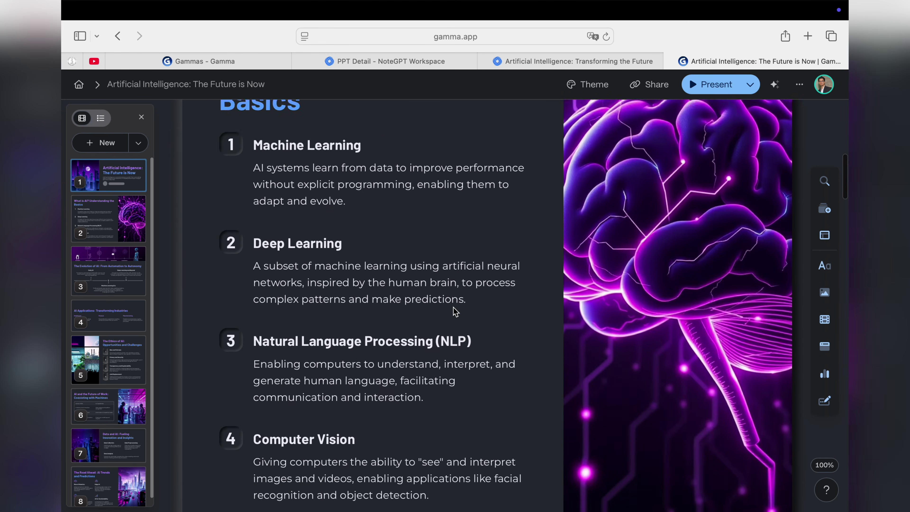
scroll(454, 311, down, 15)
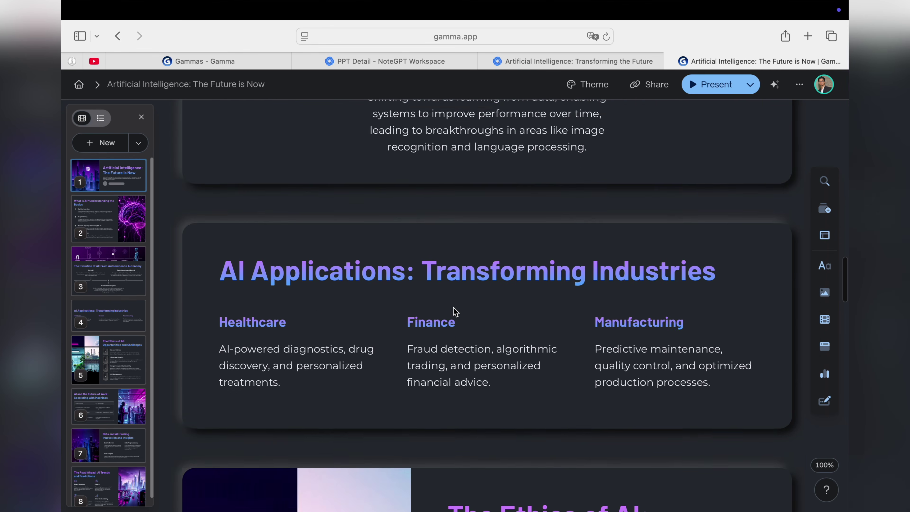
scroll(454, 310, down, 10)
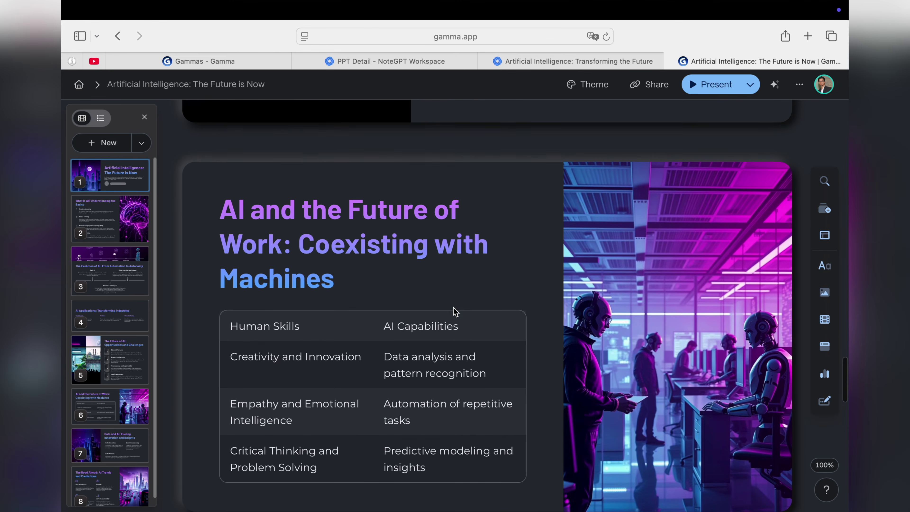